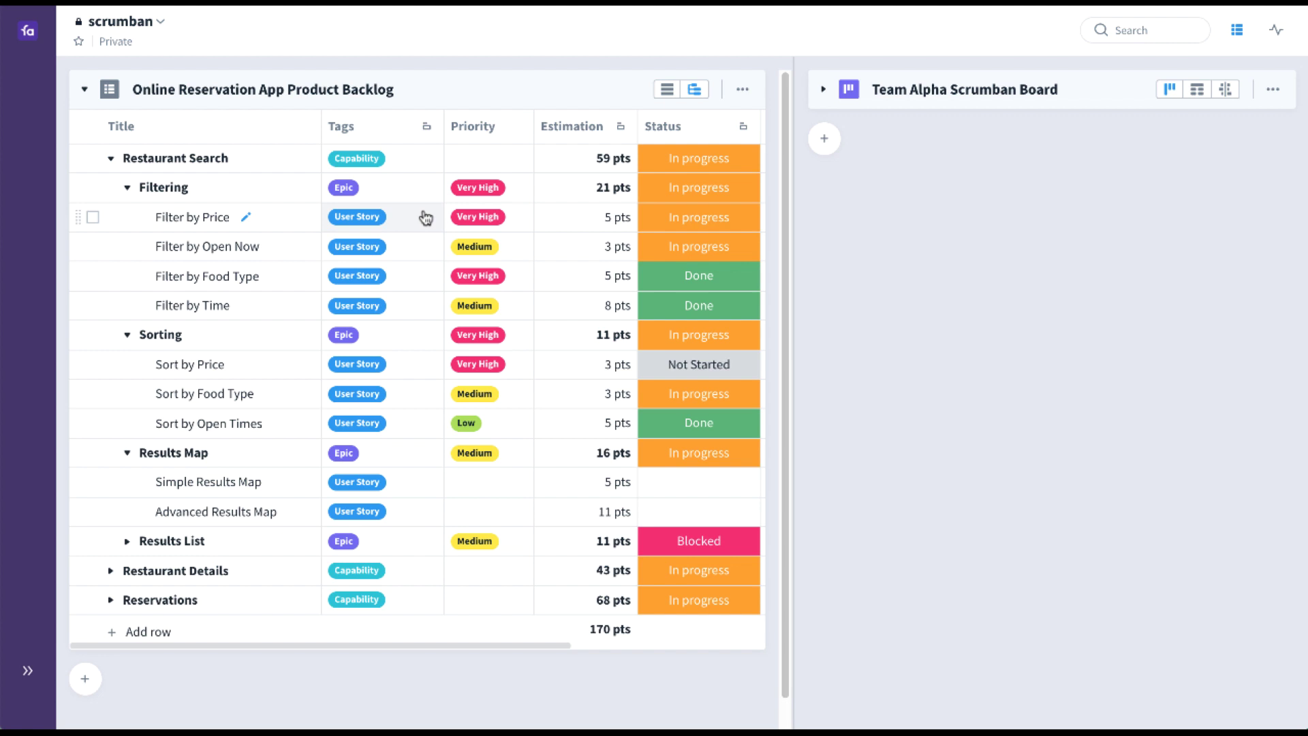
Step: Flip the backlog to card view and back to table, then widen it to reveal Relations and Members
{"action": "left_click", "coordinate": [667, 91]}
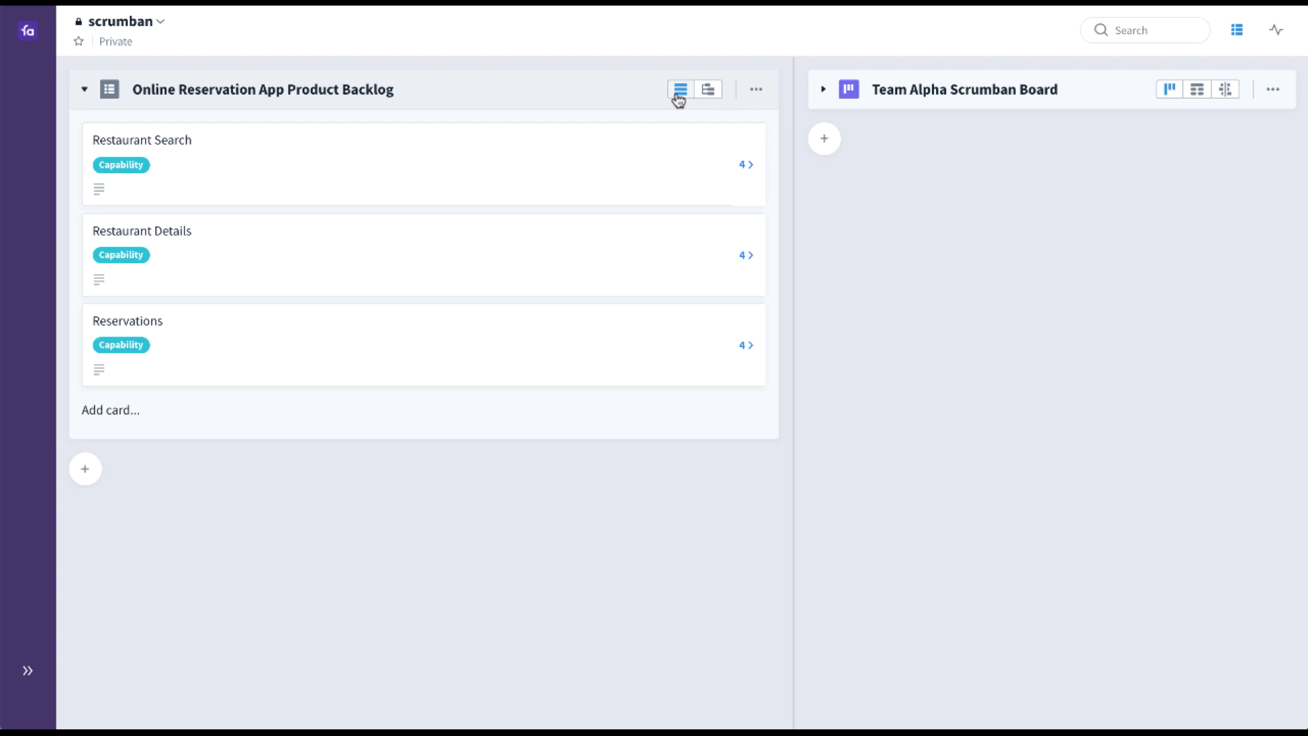
{"action": "left_click", "coordinate": [708, 91]}
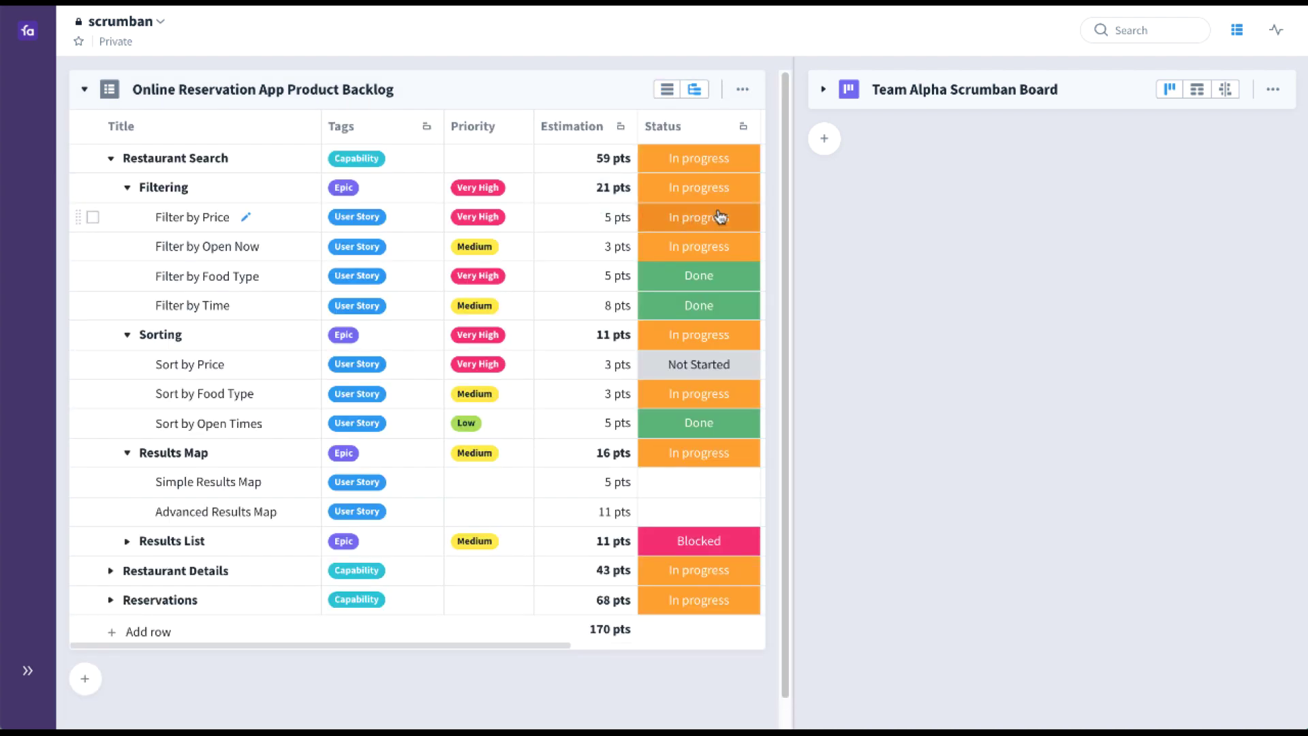
{"action": "left_click", "coordinate": [621, 126]}
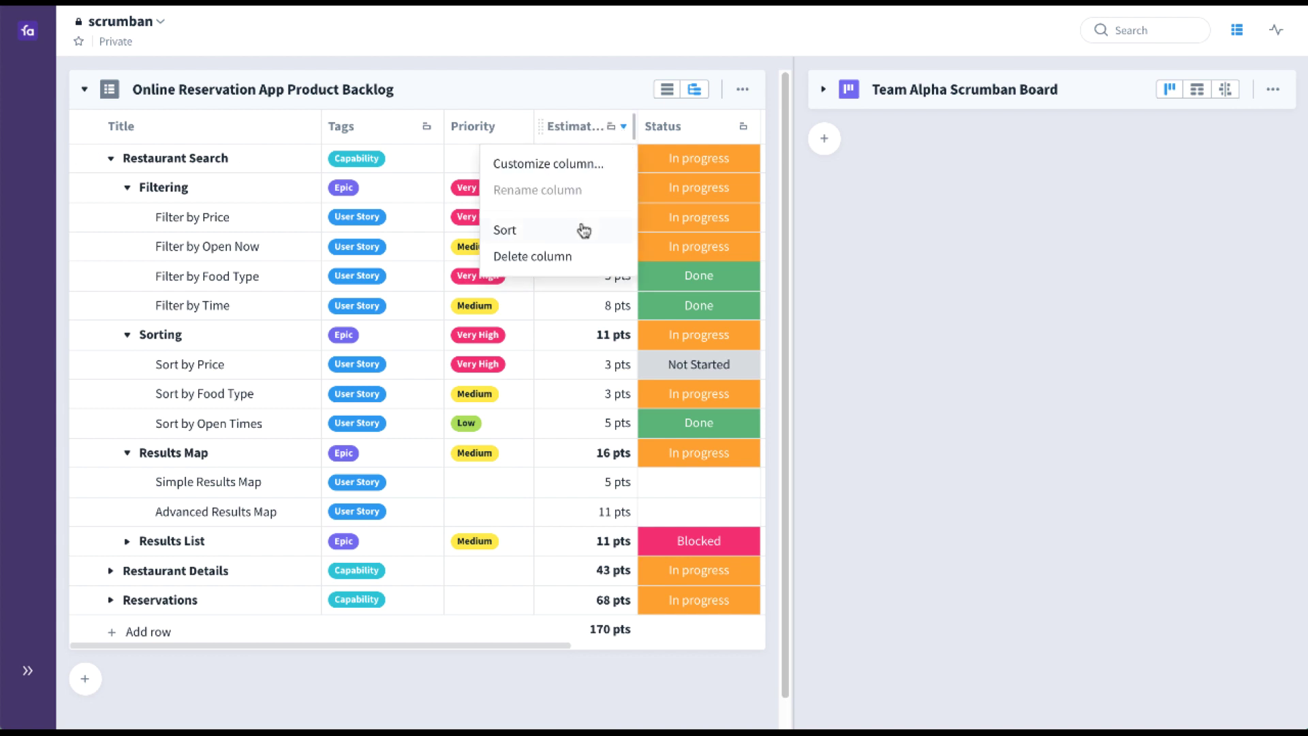
{"action": "left_click_drag", "start_coordinate": [795, 213], "coordinate": [1044, 142]}
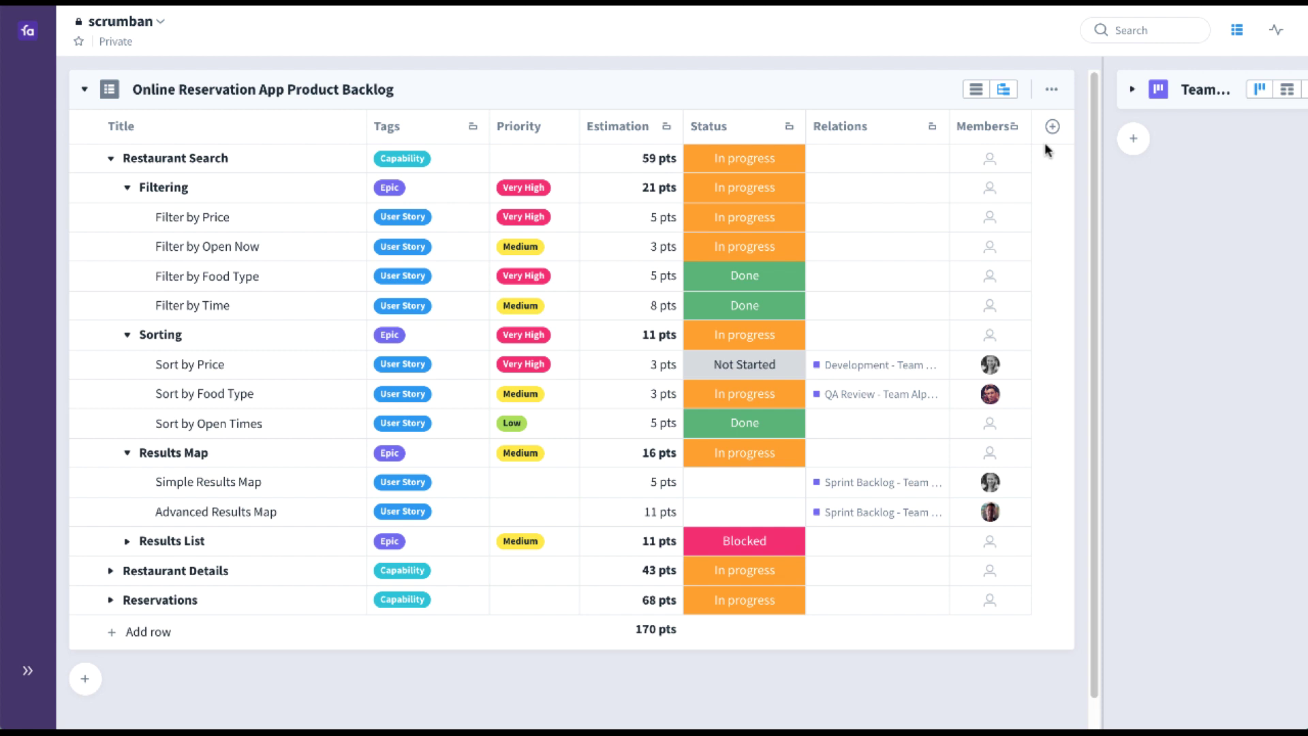
Step: Look through the available column types, then close the new-column form without adding one
{"action": "left_click", "coordinate": [1052, 126]}
{"action": "left_click", "coordinate": [1044, 284]}
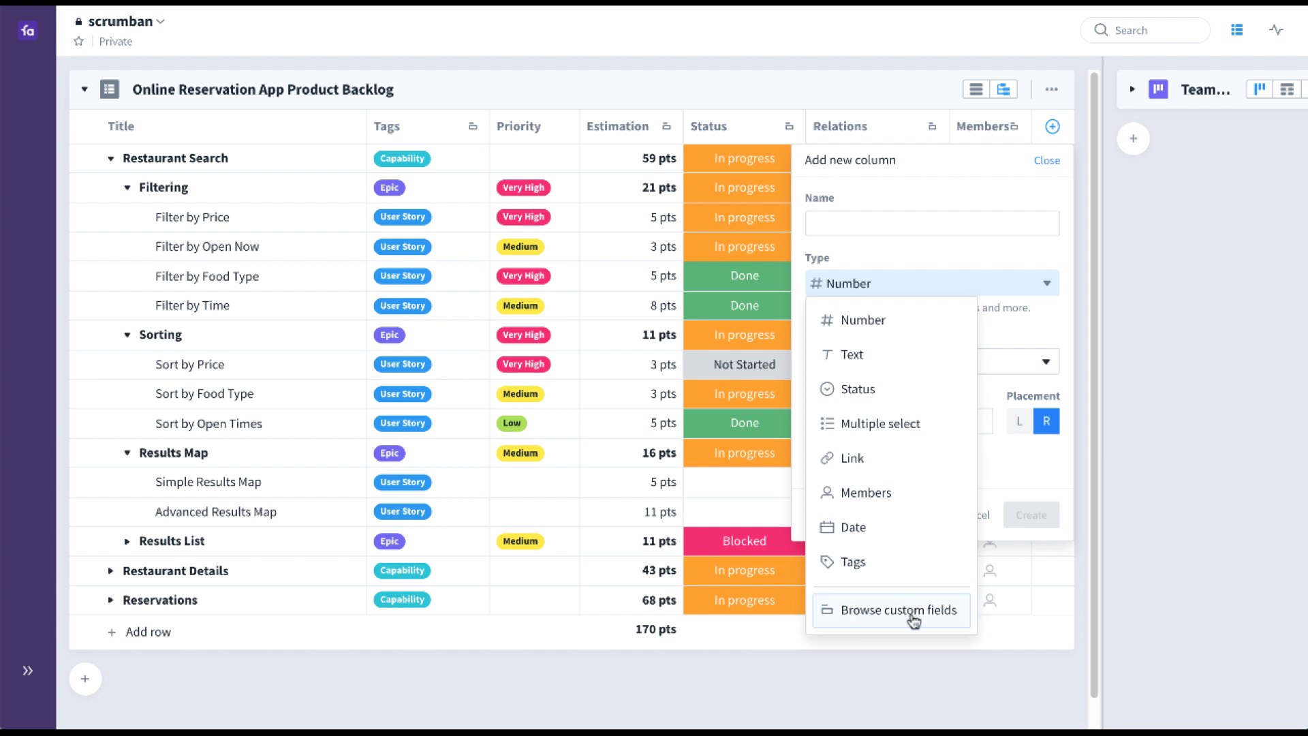
{"action": "left_click", "coordinate": [1053, 160]}
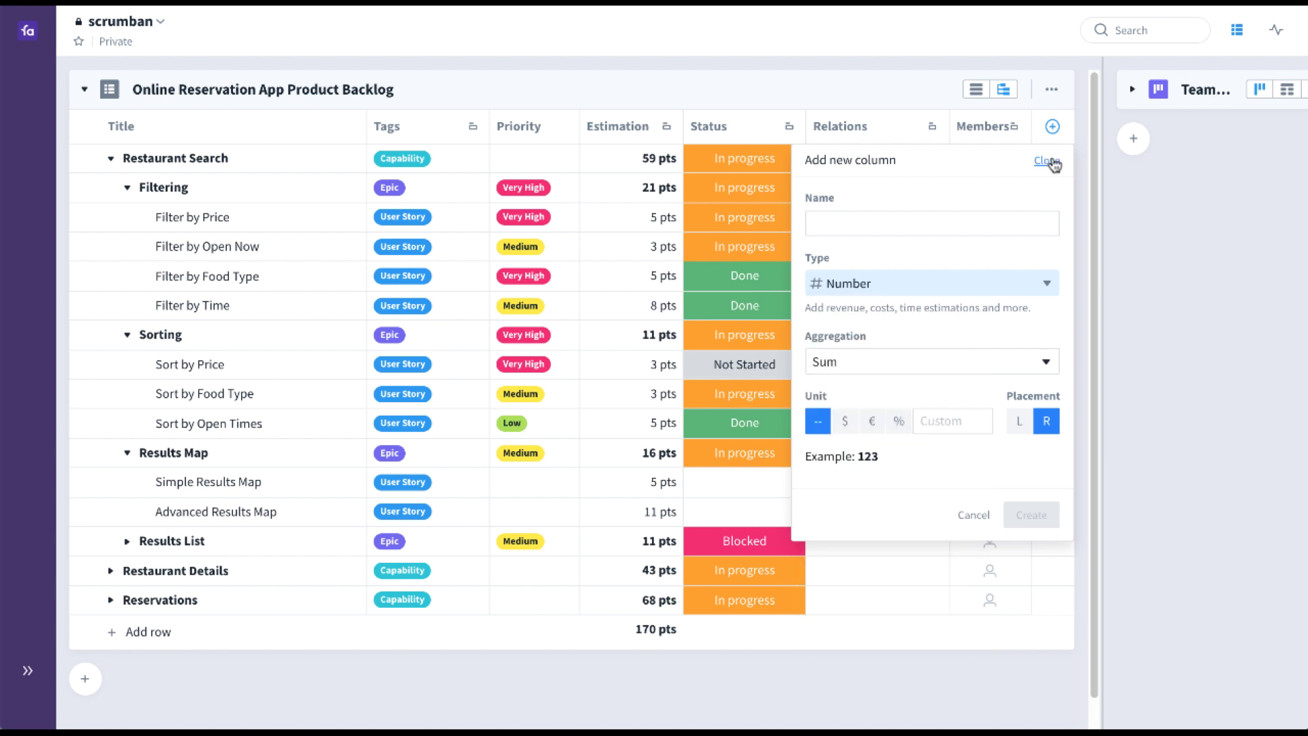
{"action": "left_click", "coordinate": [1054, 160]}
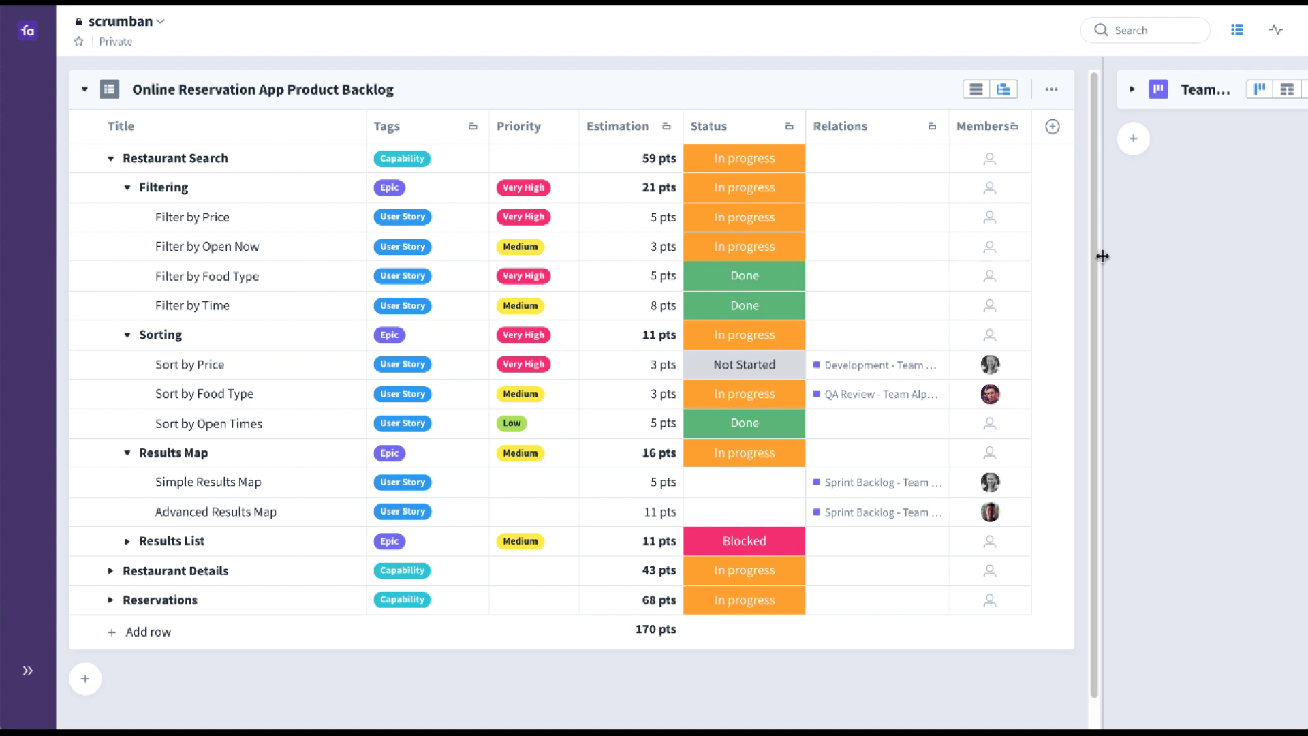
Step: Narrow the backlog, expand the Team Alpha Scrumban Board, and scroll across to Deployed in Production
{"action": "left_click_drag", "start_coordinate": [1104, 254], "coordinate": [292, 284]}
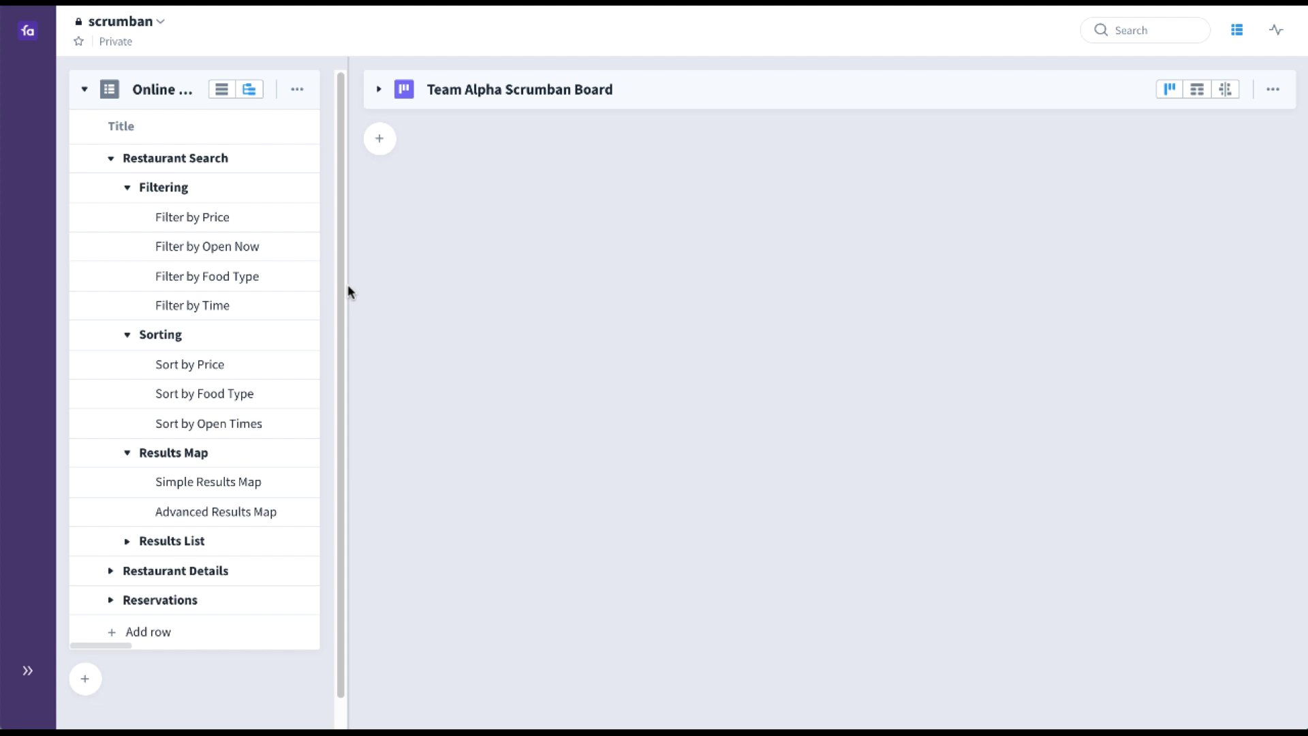
{"action": "left_click", "coordinate": [376, 93]}
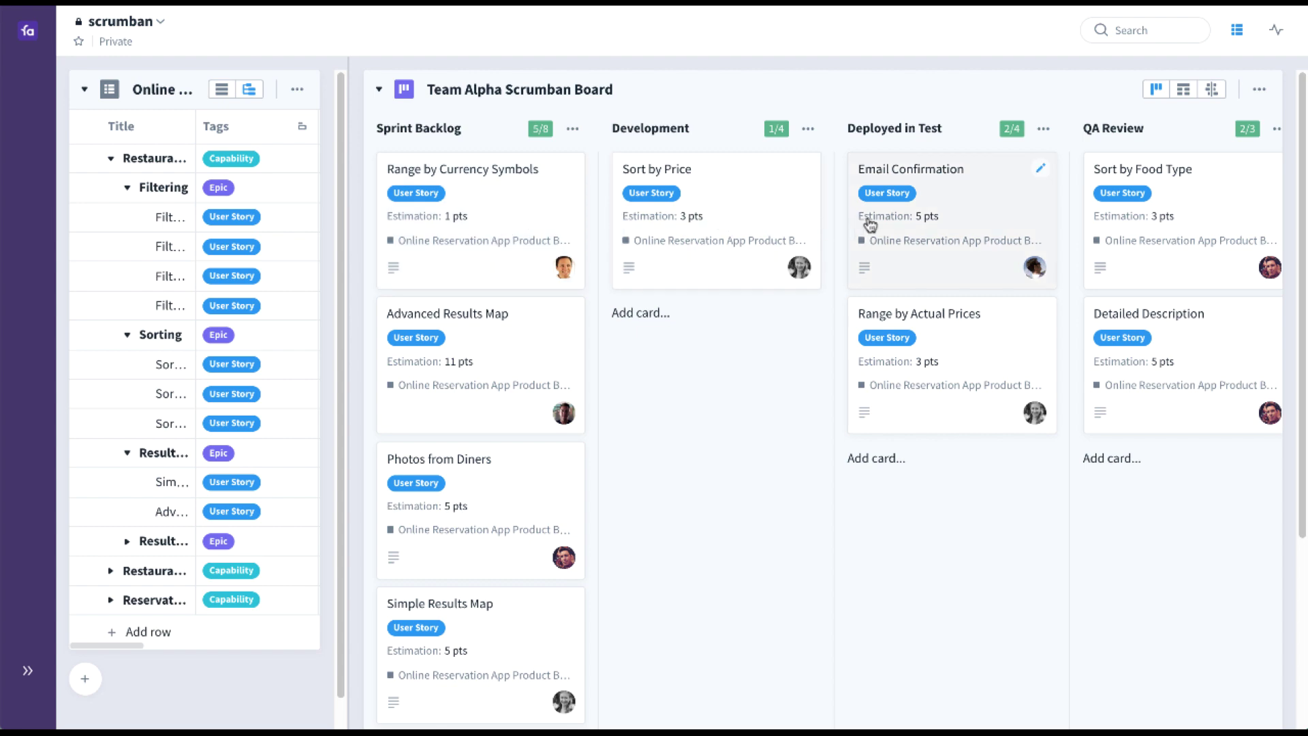
{"action": "scroll", "coordinate": [867, 224], "scroll_direction": "right", "scroll_amount": 5}
{"action": "scroll", "coordinate": [871, 225], "scroll_direction": "right", "scroll_amount": 5}
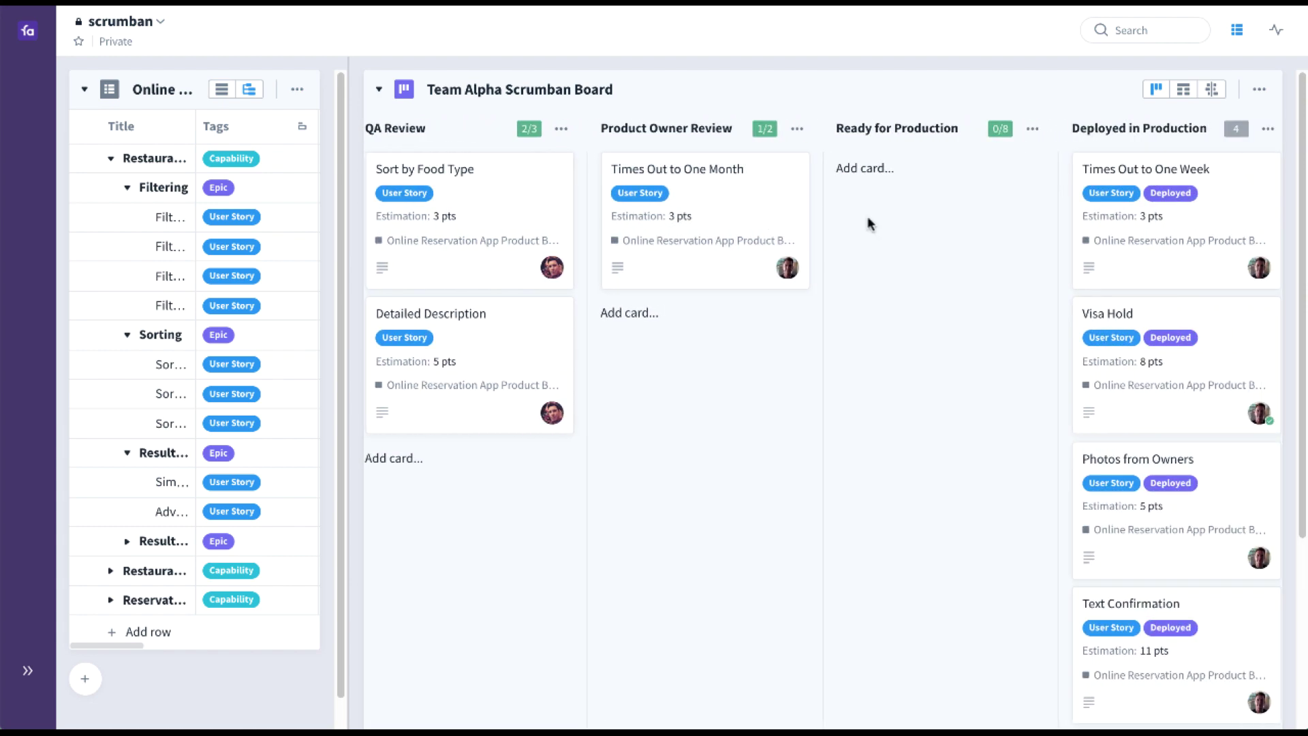
{"action": "scroll", "coordinate": [870, 225], "scroll_direction": "right", "scroll_amount": 3}
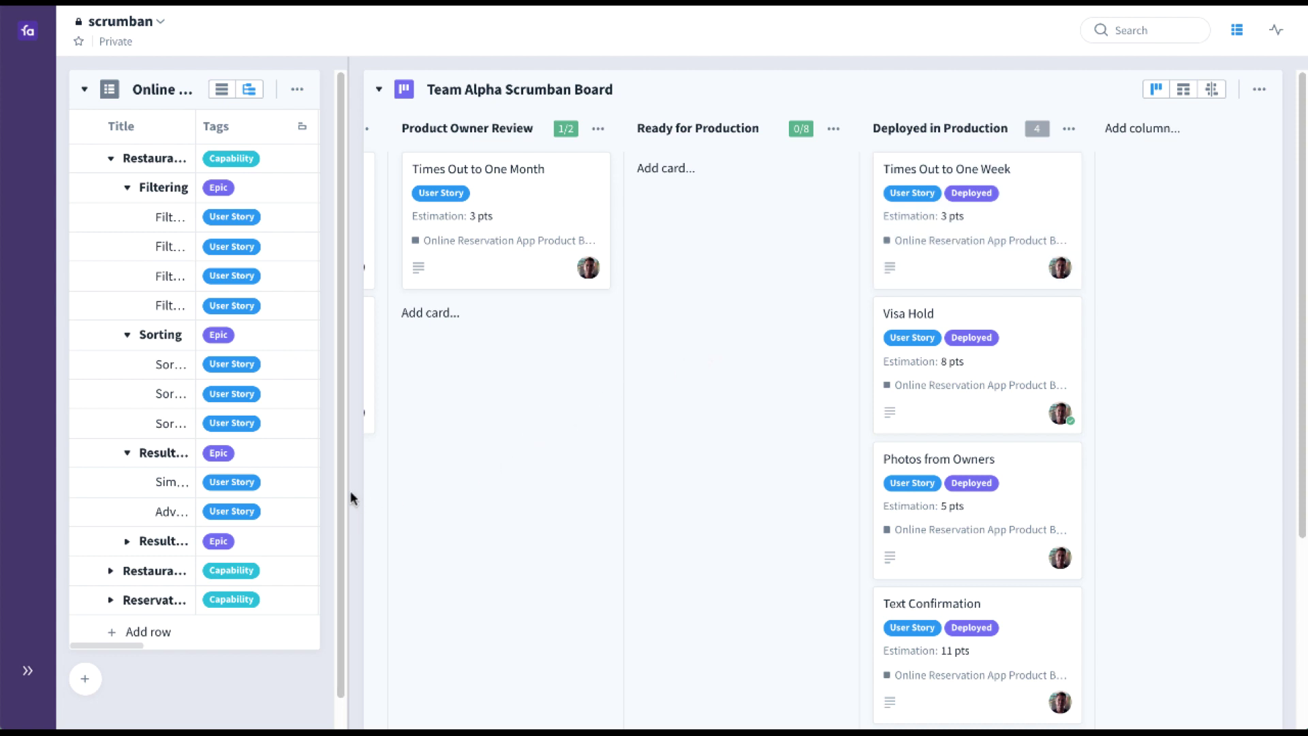
Step: Expand Restaurant Details > Restaurant Description and drag the Overview Description story (5 pts) into Sprint Backlog
{"action": "left_click_drag", "start_coordinate": [348, 493], "coordinate": [625, 440]}
{"action": "left_click", "coordinate": [109, 571]}
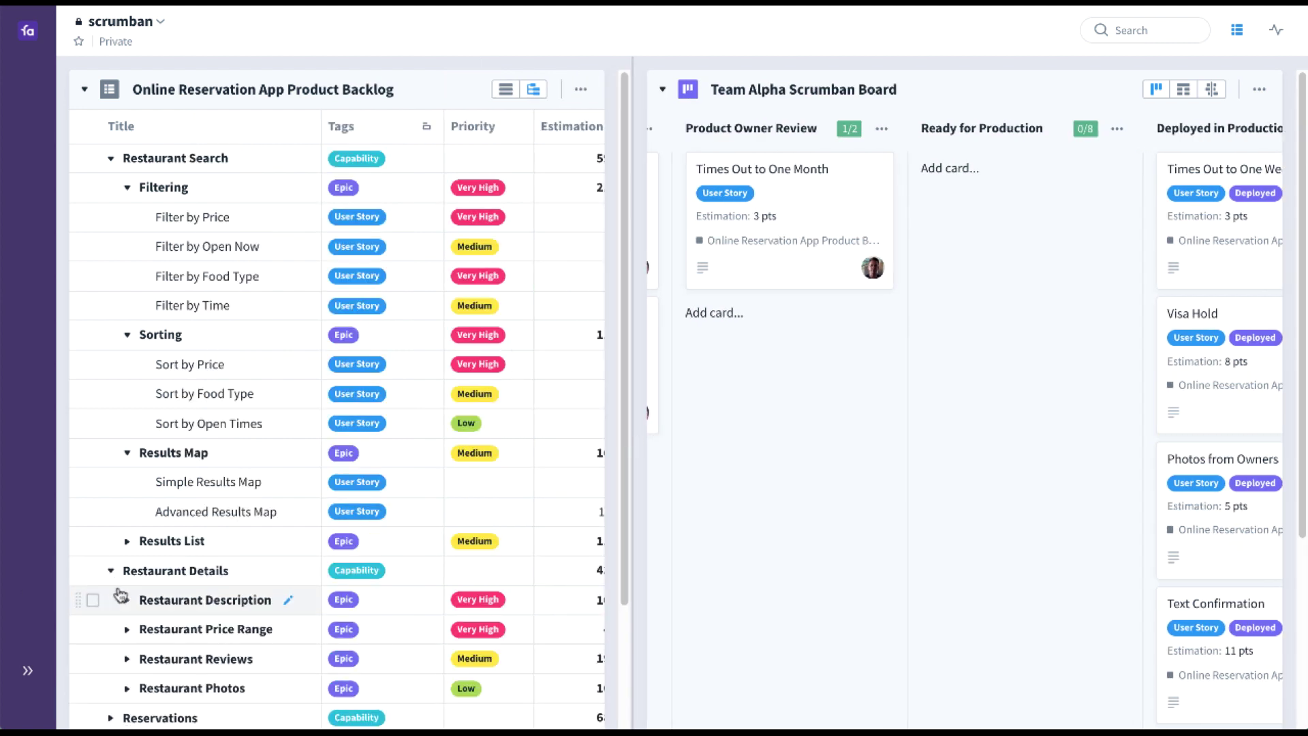
{"action": "left_click", "coordinate": [126, 600]}
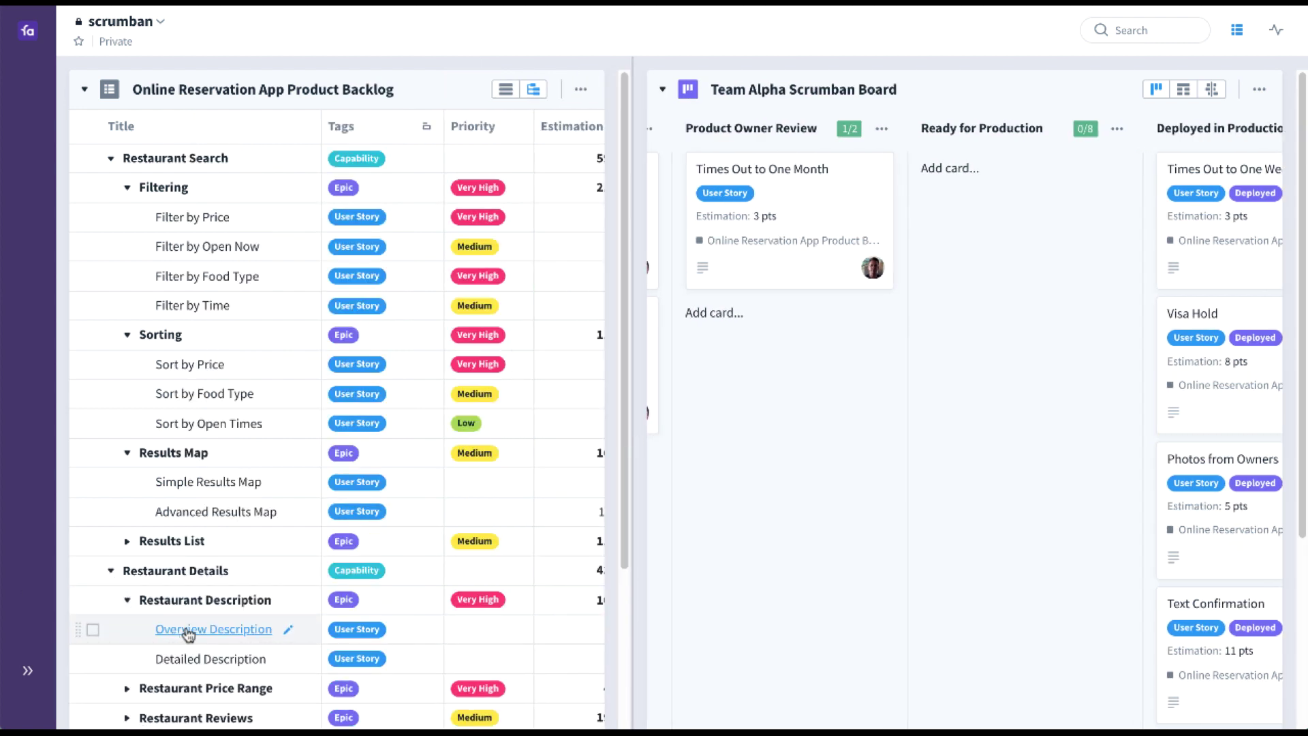
{"action": "scroll", "coordinate": [903, 468], "scroll_direction": "left", "scroll_amount": 10}
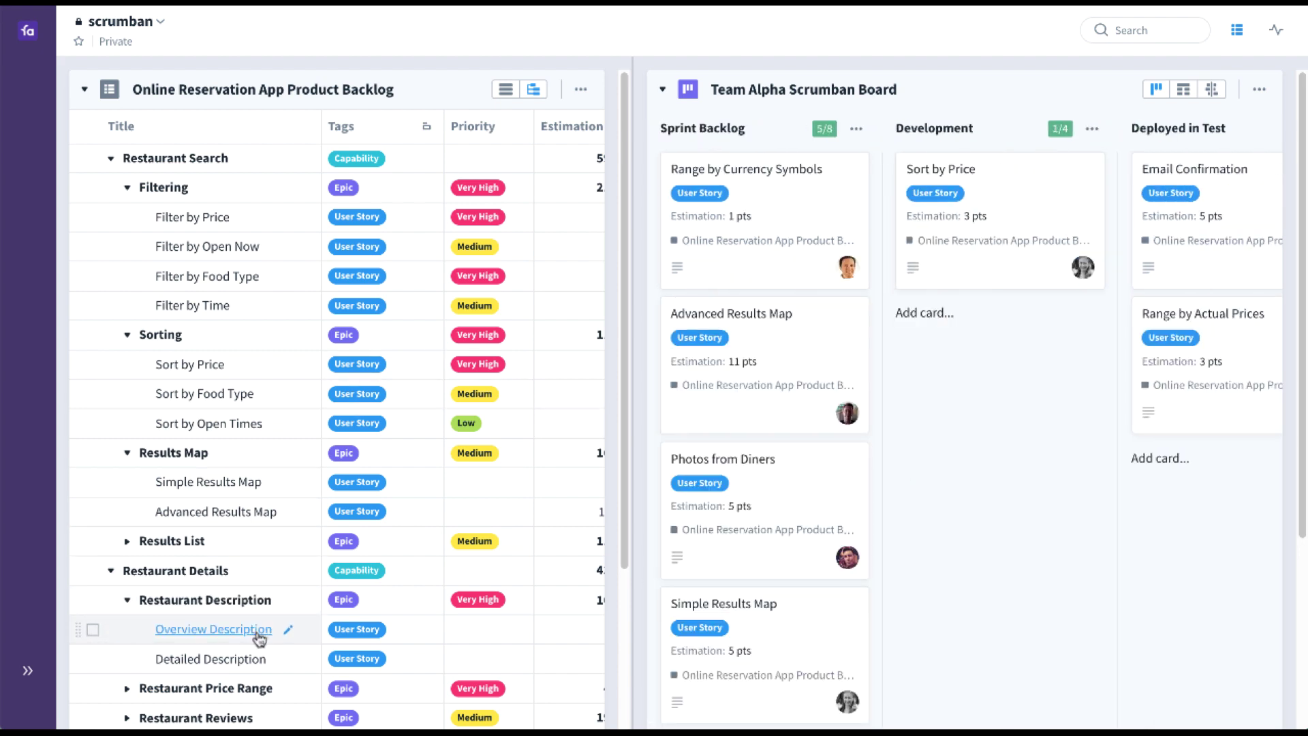
{"action": "left_click_drag", "start_coordinate": [259, 640], "coordinate": [712, 209]}
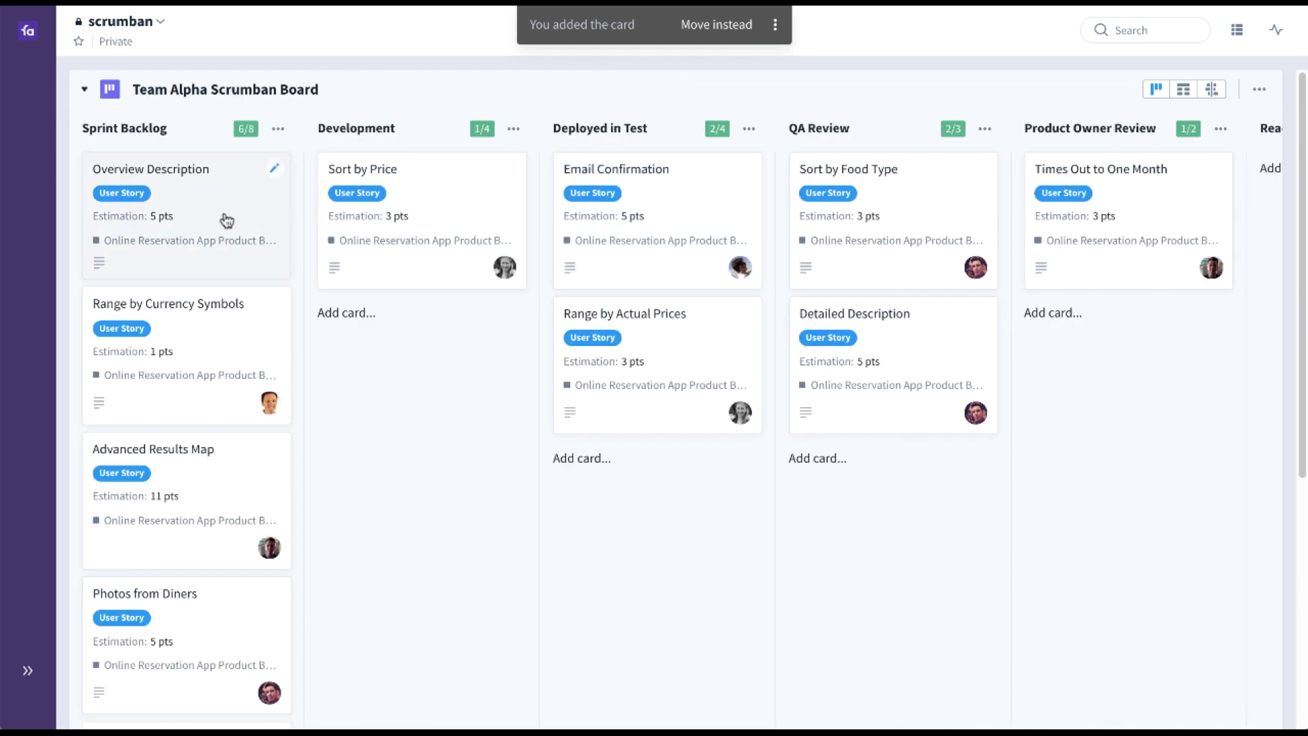
Step: Advance Overview Description through Development, Deployed in Test, QA Review, Product Owner Review and Ready for Production into Deployed in Production
{"action": "left_click_drag", "start_coordinate": [227, 220], "coordinate": [460, 207]}
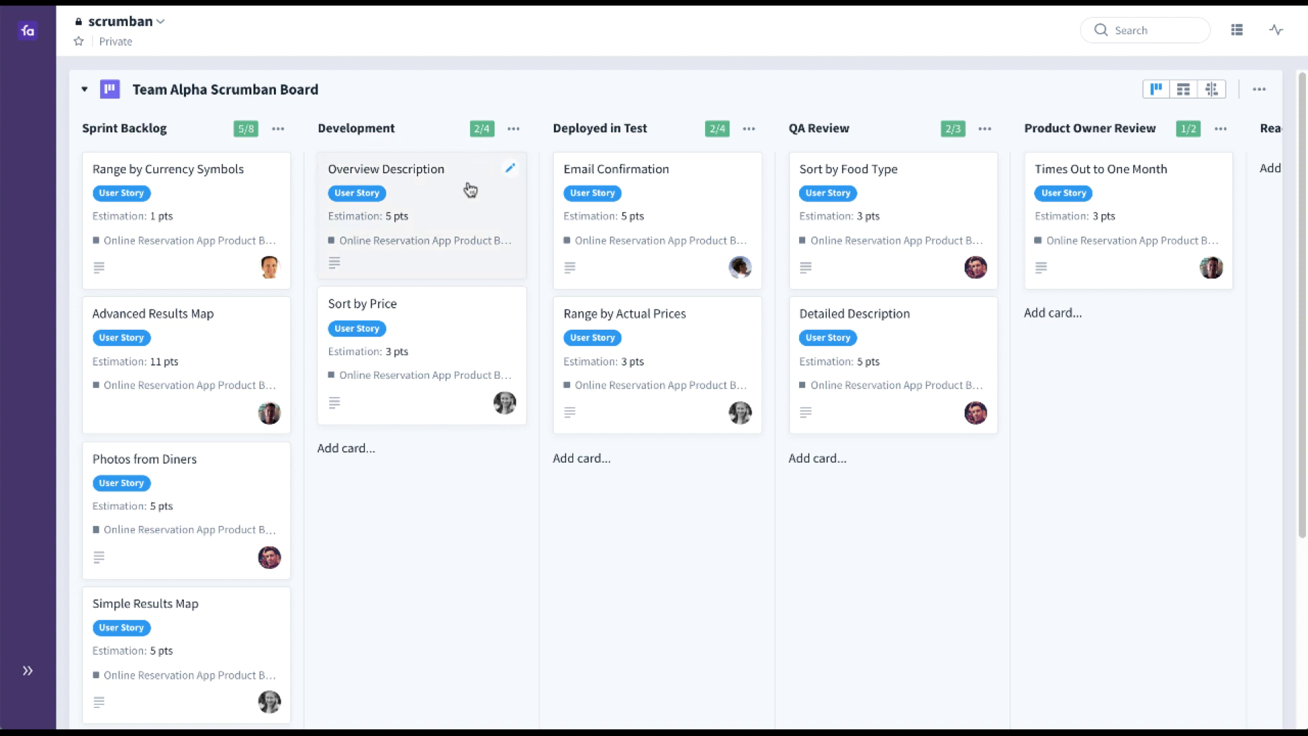
{"action": "left_click_drag", "start_coordinate": [470, 189], "coordinate": [708, 181]}
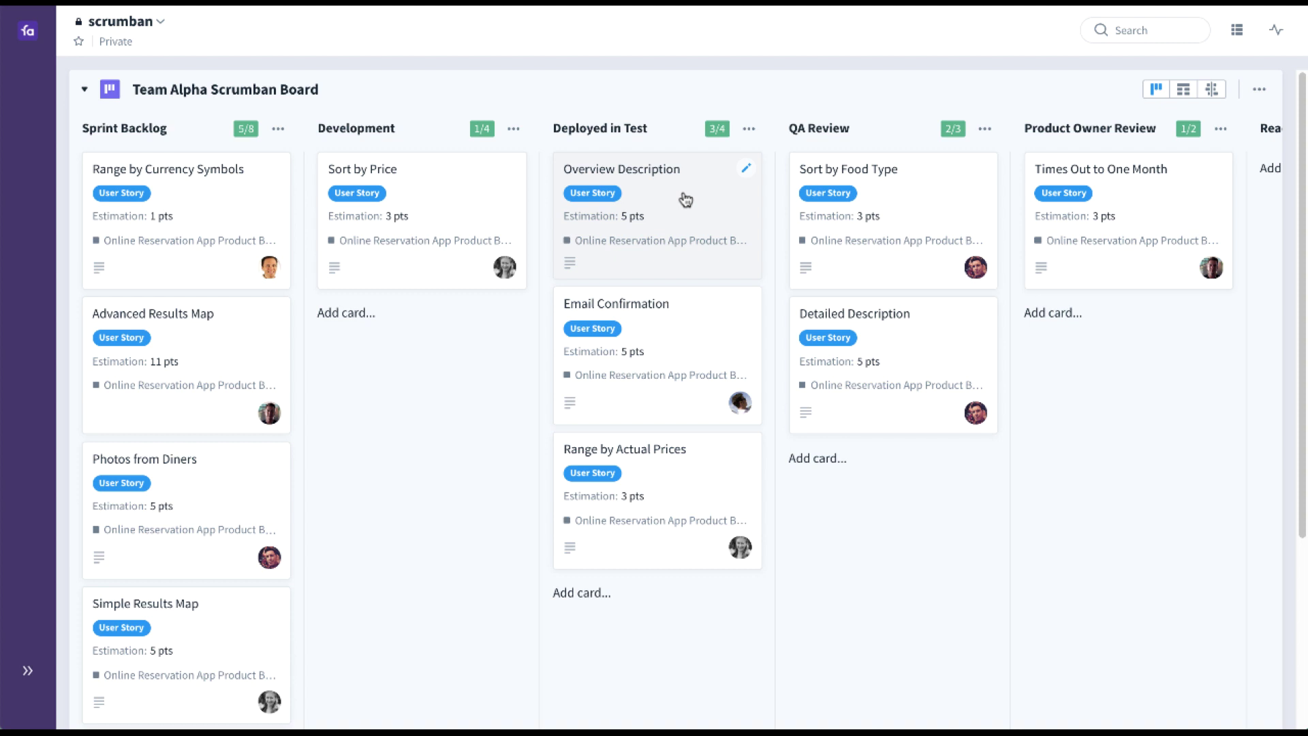
{"action": "left_click_drag", "start_coordinate": [690, 199], "coordinate": [906, 169]}
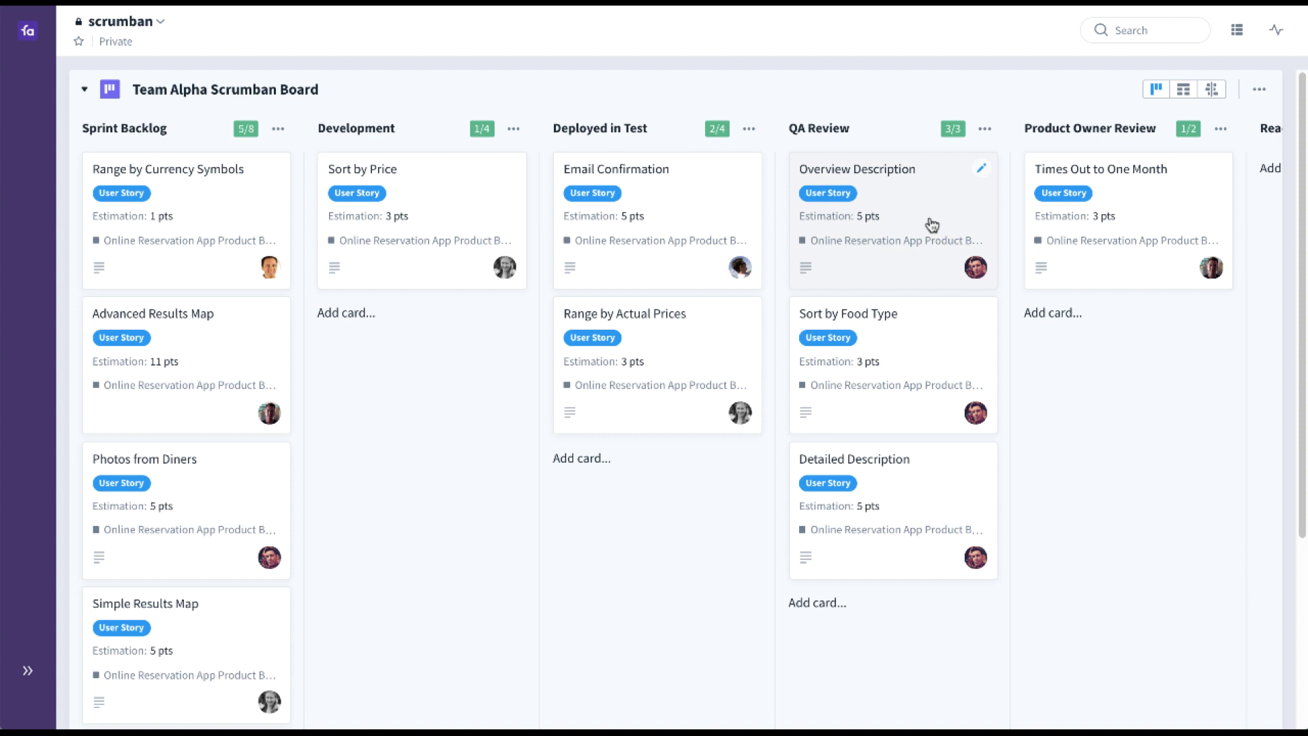
{"action": "left_click_drag", "start_coordinate": [928, 214], "coordinate": [1146, 176]}
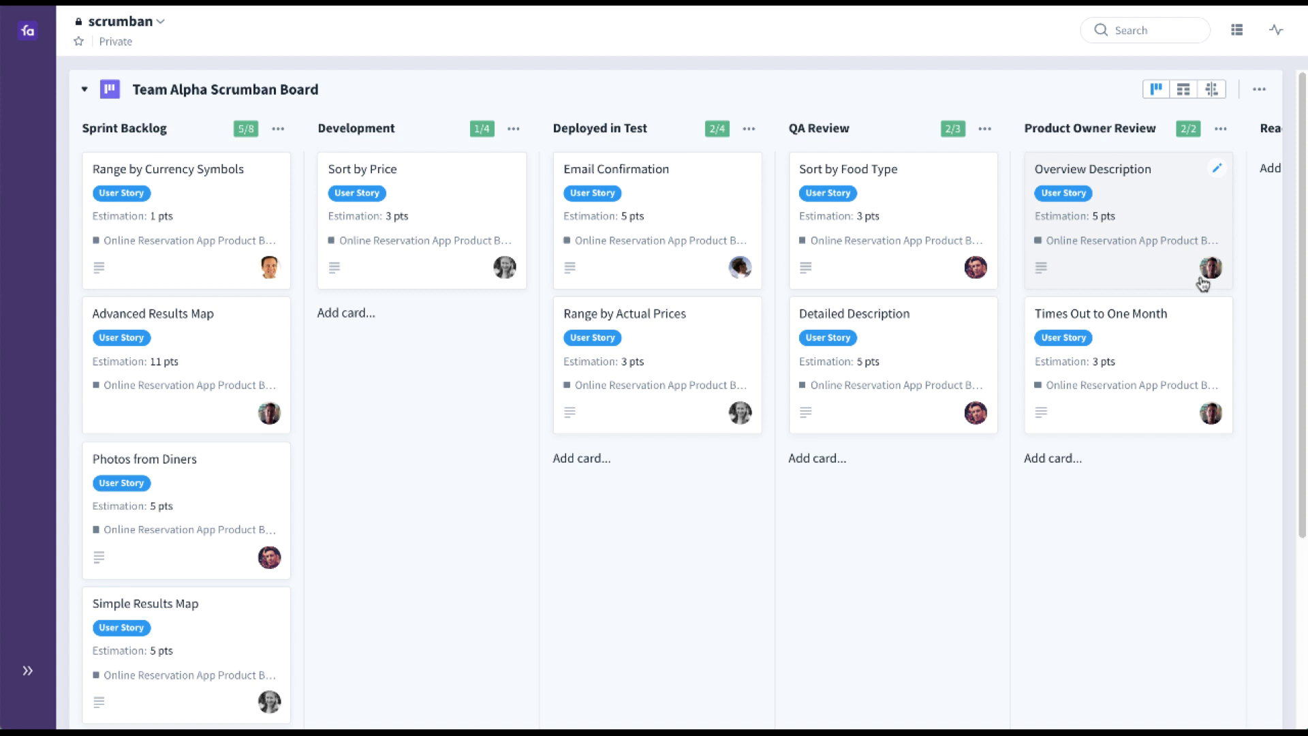
{"action": "mouse_move", "coordinate": [1203, 284]}
{"action": "left_click_drag", "start_coordinate": [1156, 225], "coordinate": [1067, 273]}
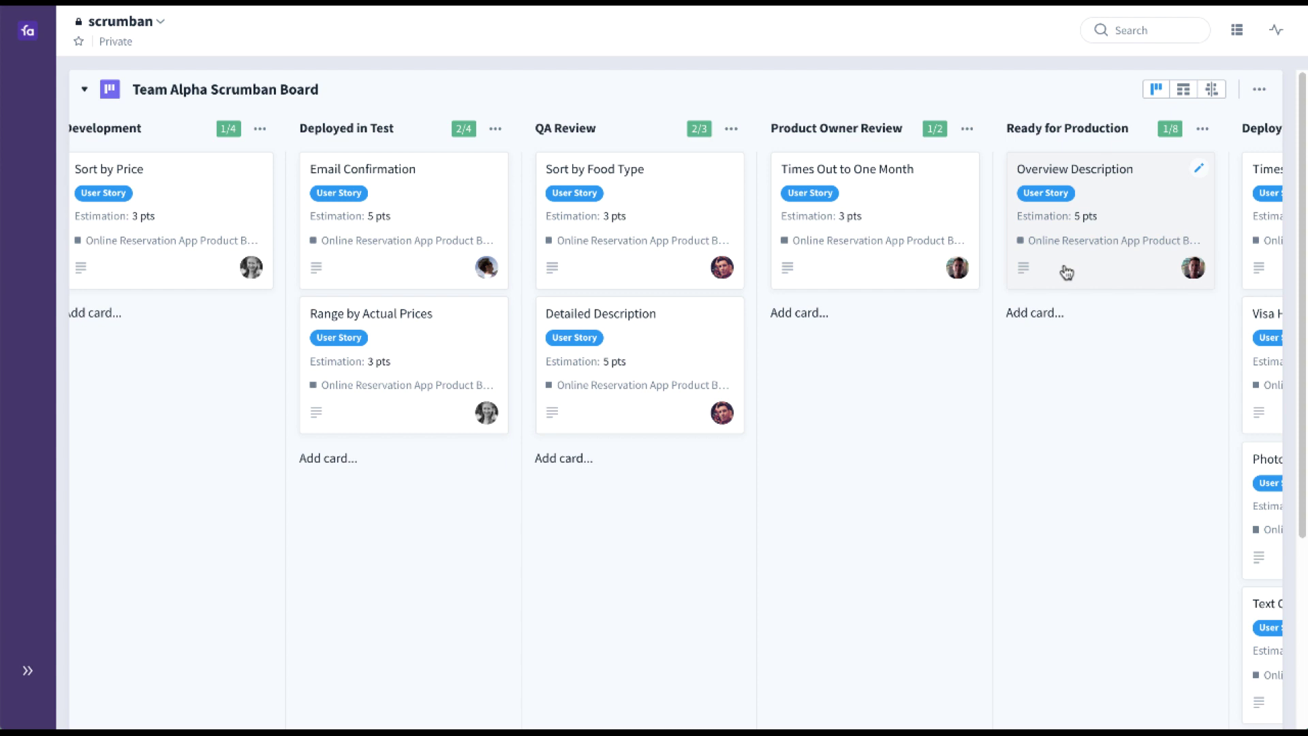
{"action": "left_click_drag", "start_coordinate": [1069, 251], "coordinate": [1076, 225]}
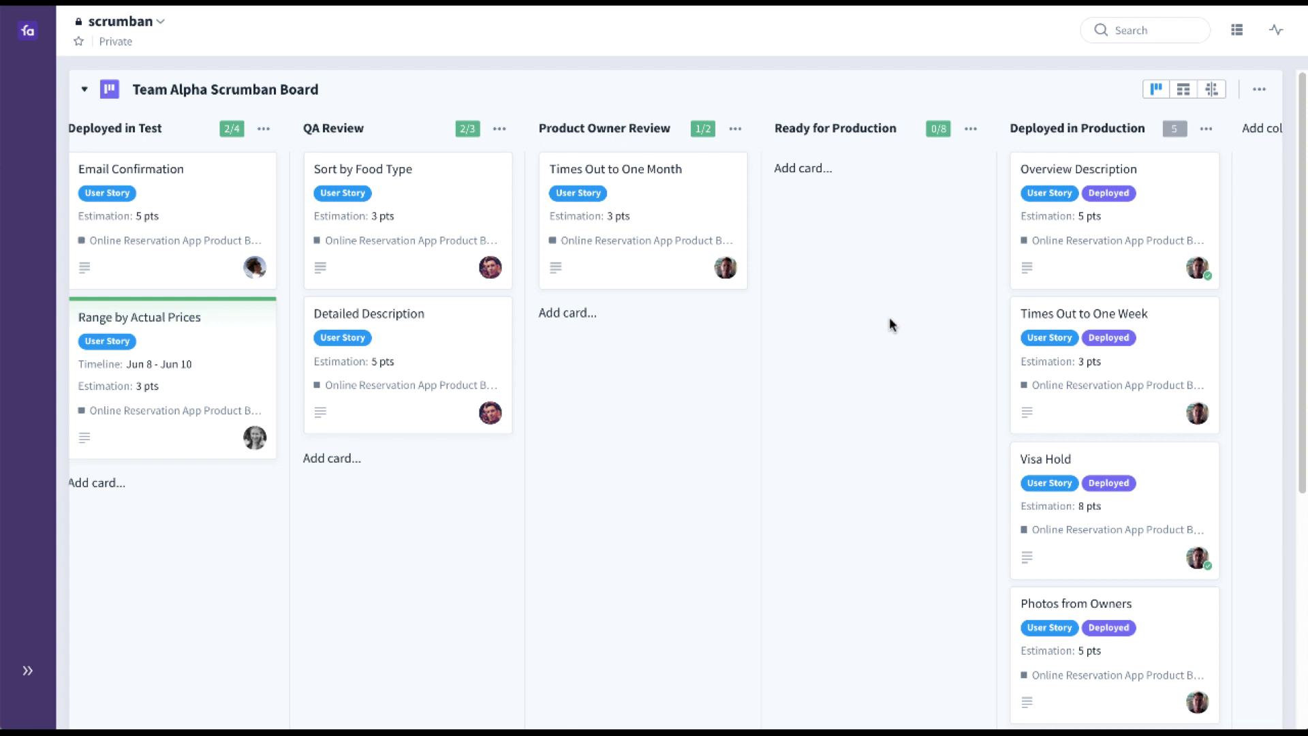
Step: Show Time in column and Time on board on every card, then bring up the board's Charts list
{"action": "left_click", "coordinate": [1259, 90]}
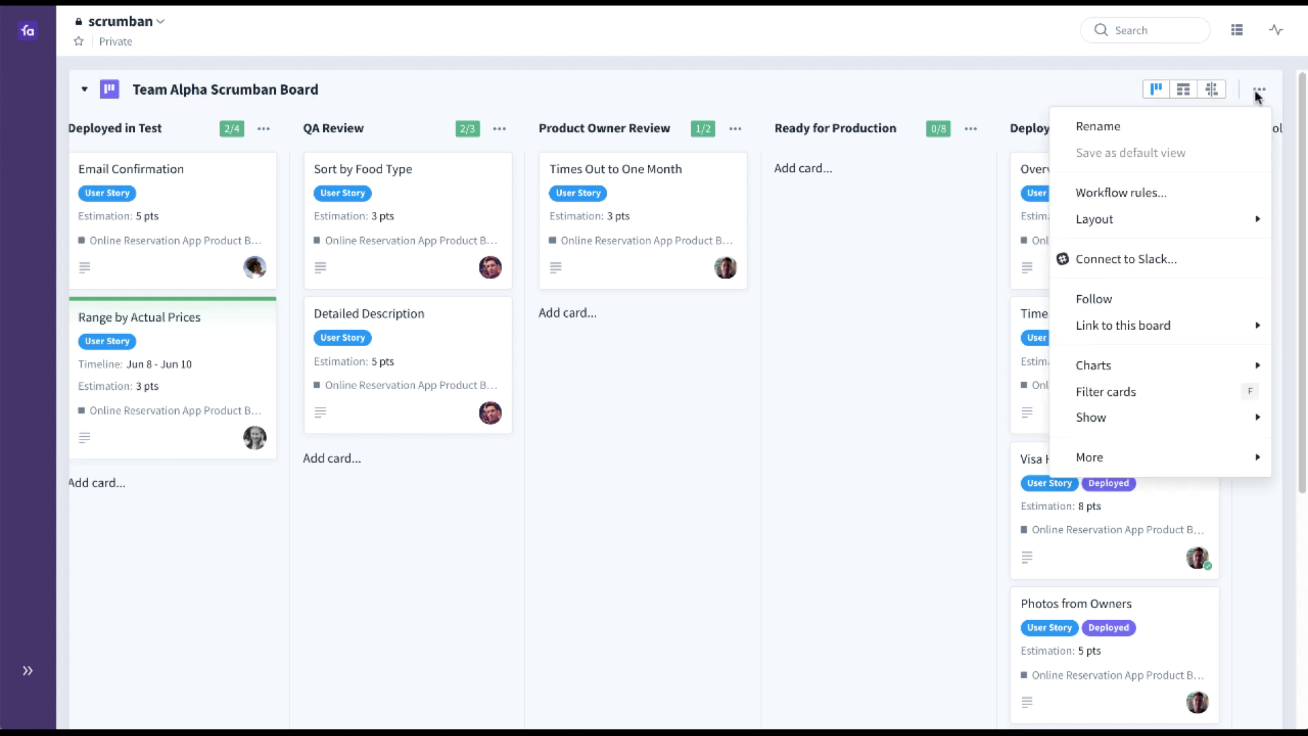
{"action": "mouse_move", "coordinate": [1187, 426]}
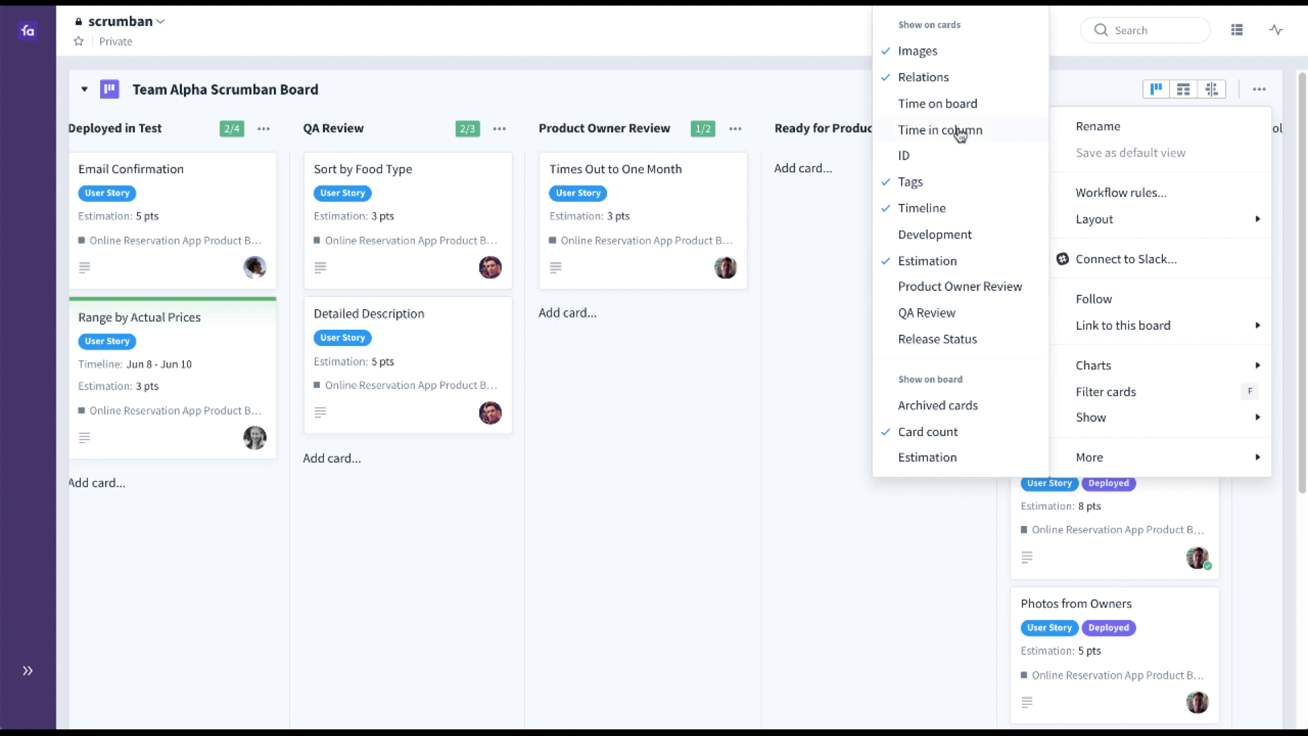
{"action": "left_click", "coordinate": [955, 125]}
{"action": "left_click", "coordinate": [953, 111]}
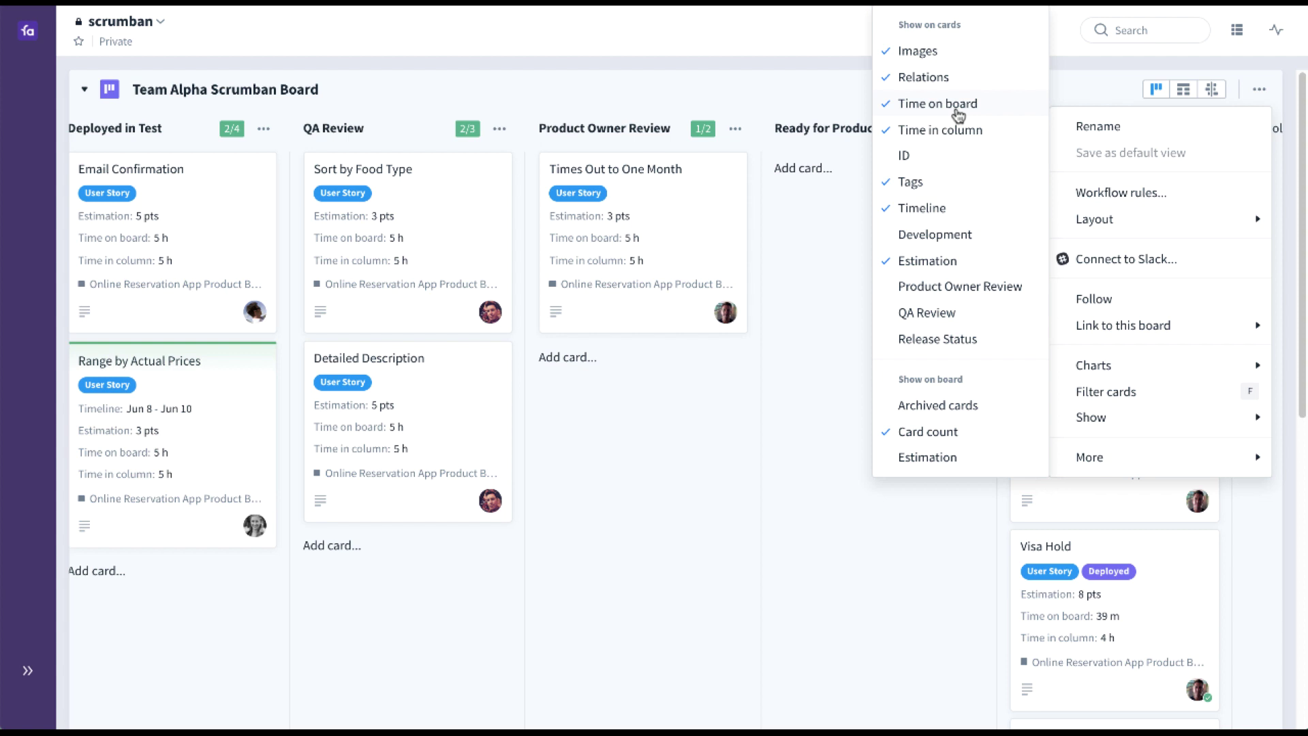
{"action": "left_click", "coordinate": [815, 294]}
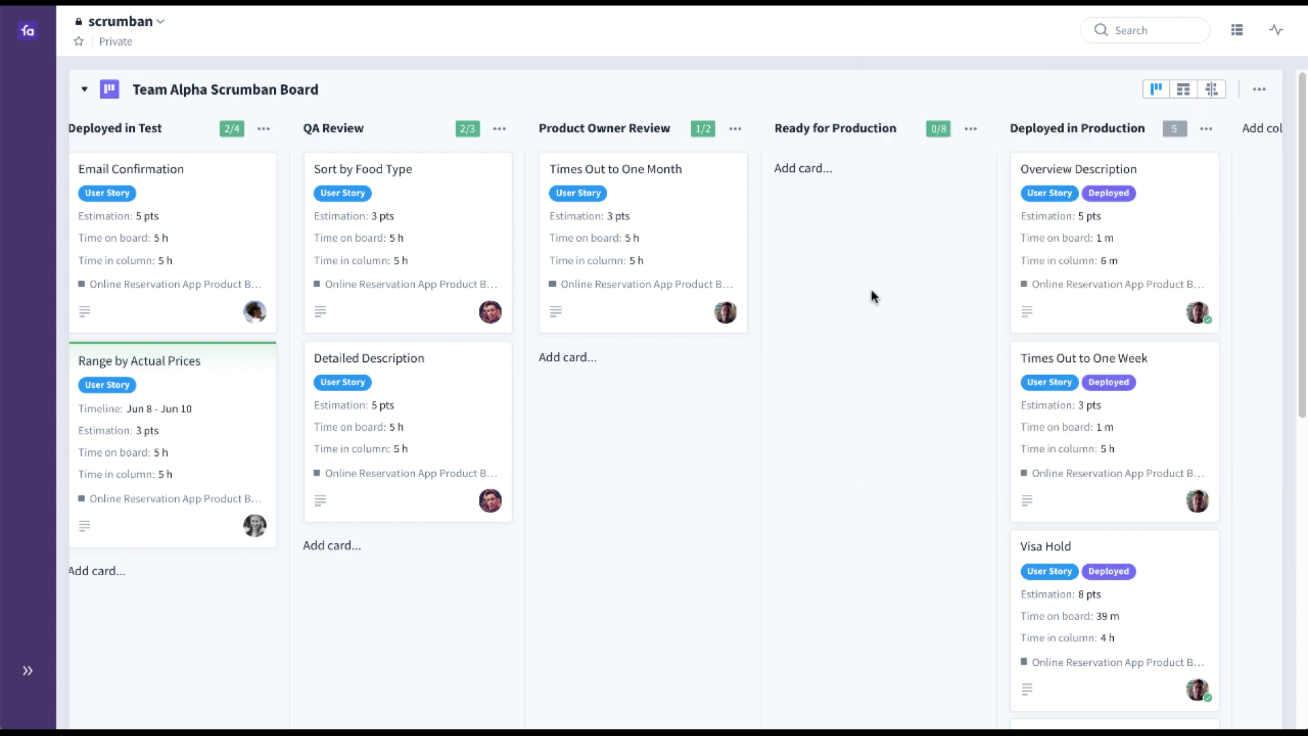
{"action": "left_click", "coordinate": [1259, 89]}
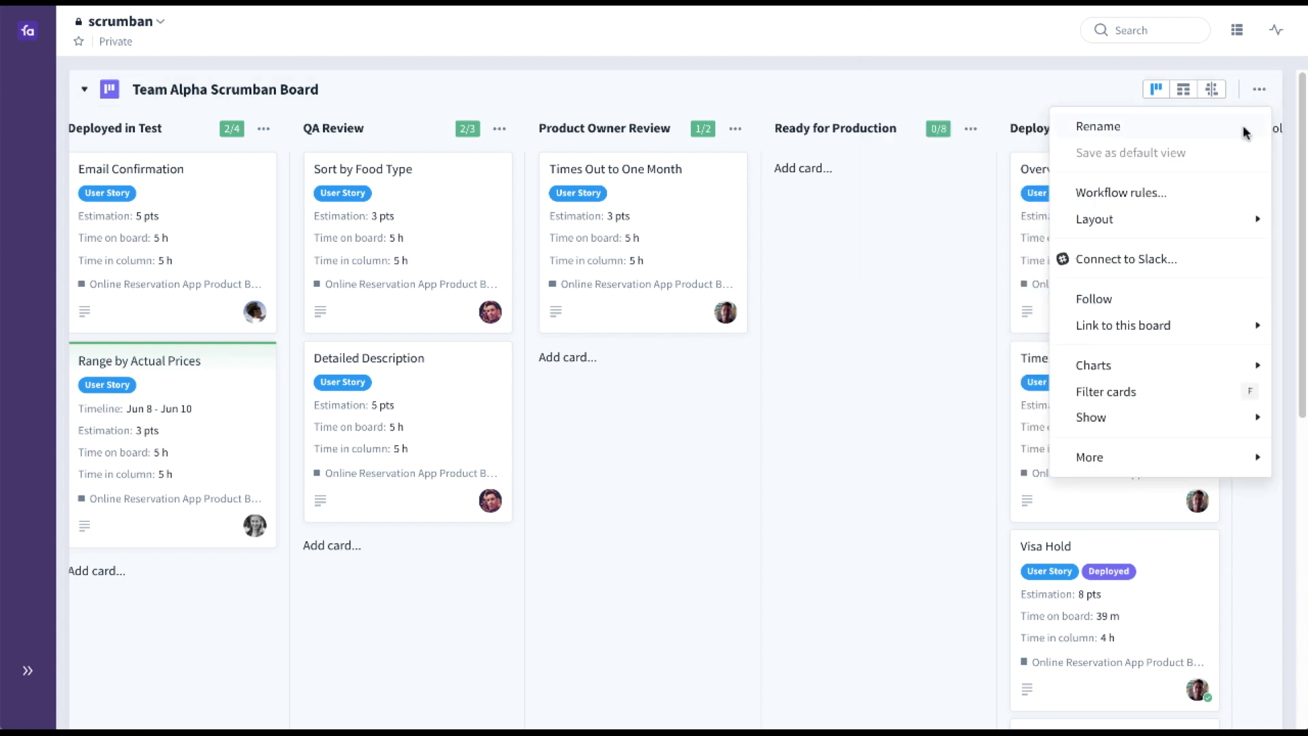
{"action": "left_click", "coordinate": [1222, 374]}
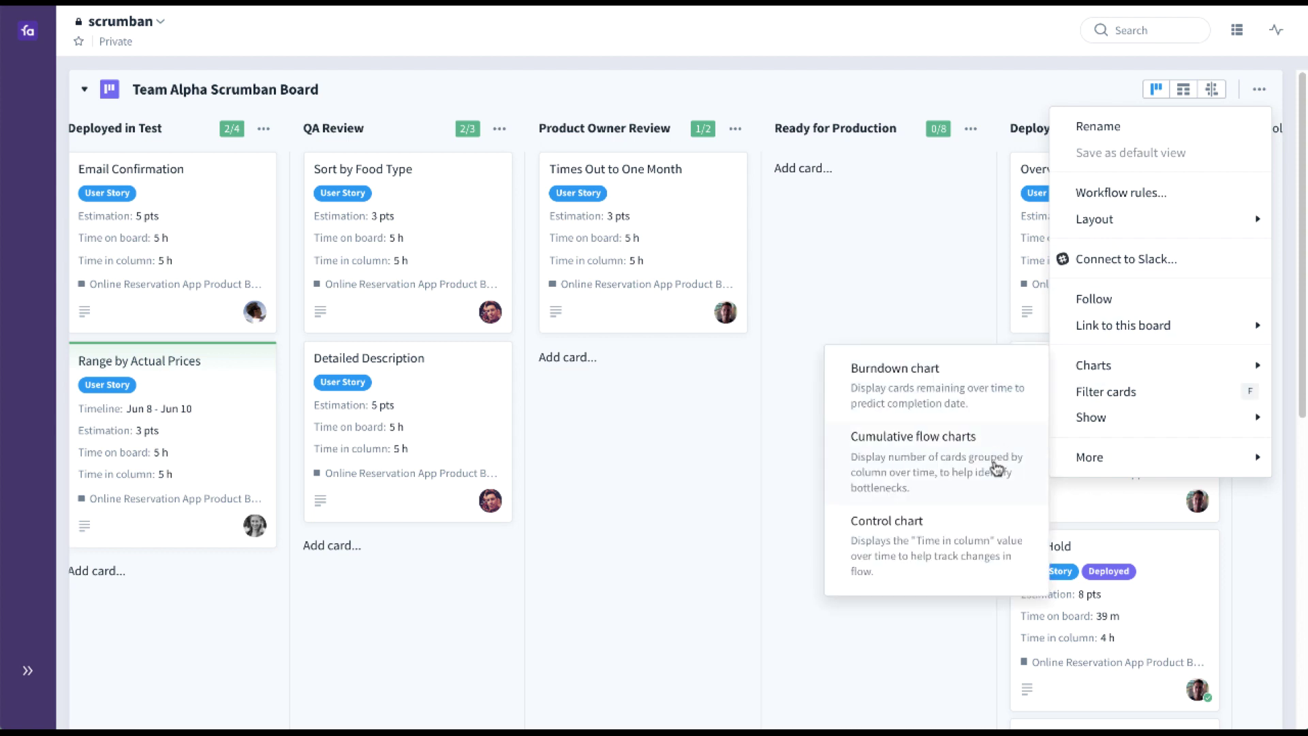
Step: Open the Estimation Burndown chart, review it, and close it to return to the board
{"action": "left_click", "coordinate": [976, 392]}
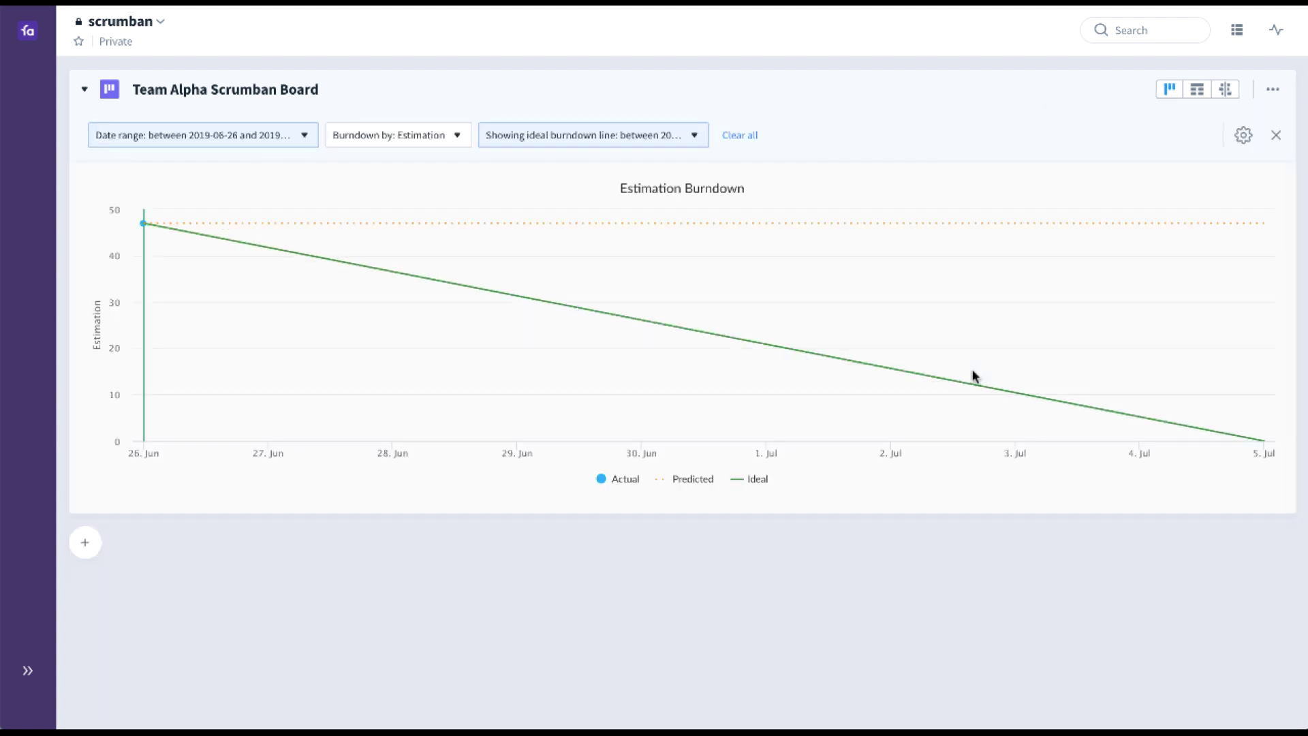
{"action": "left_click", "coordinate": [1276, 135]}
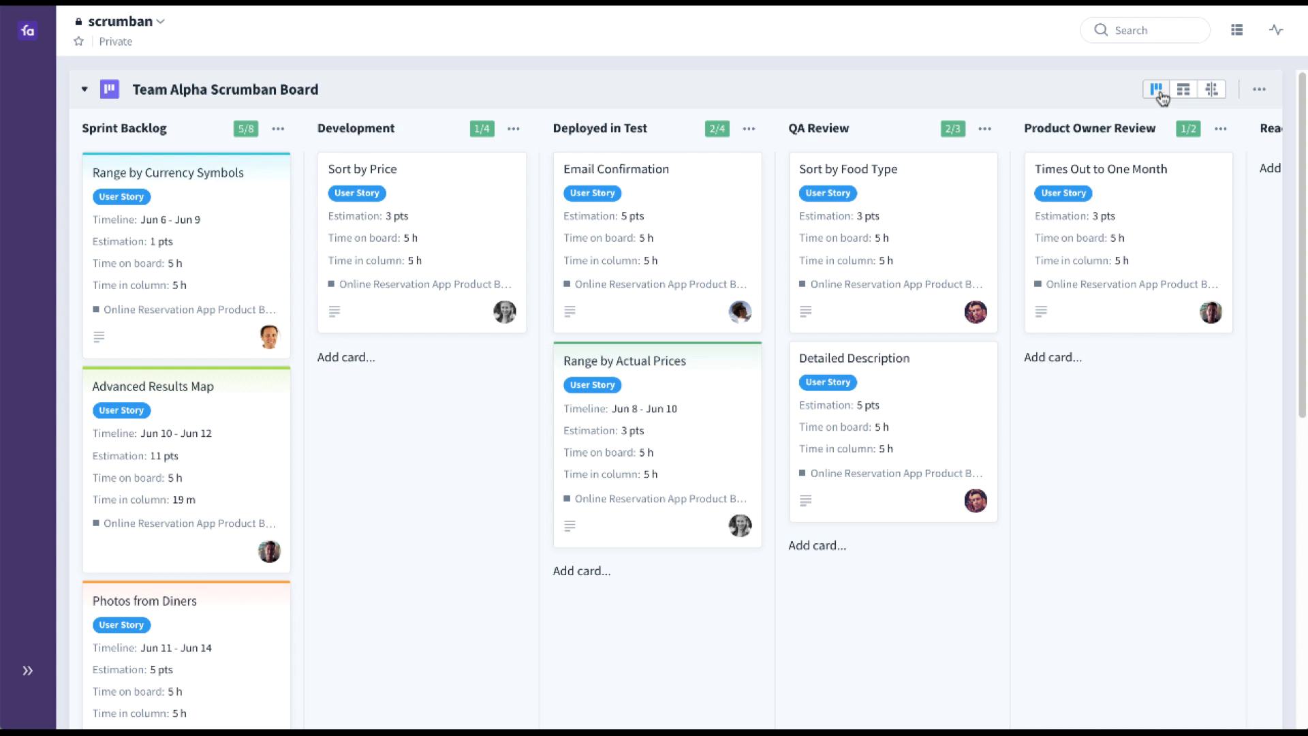
Step: In sheet view, mark Photos from Diners' Product Owner Review as In progress, then show the timeline
{"action": "left_click", "coordinate": [1183, 96]}
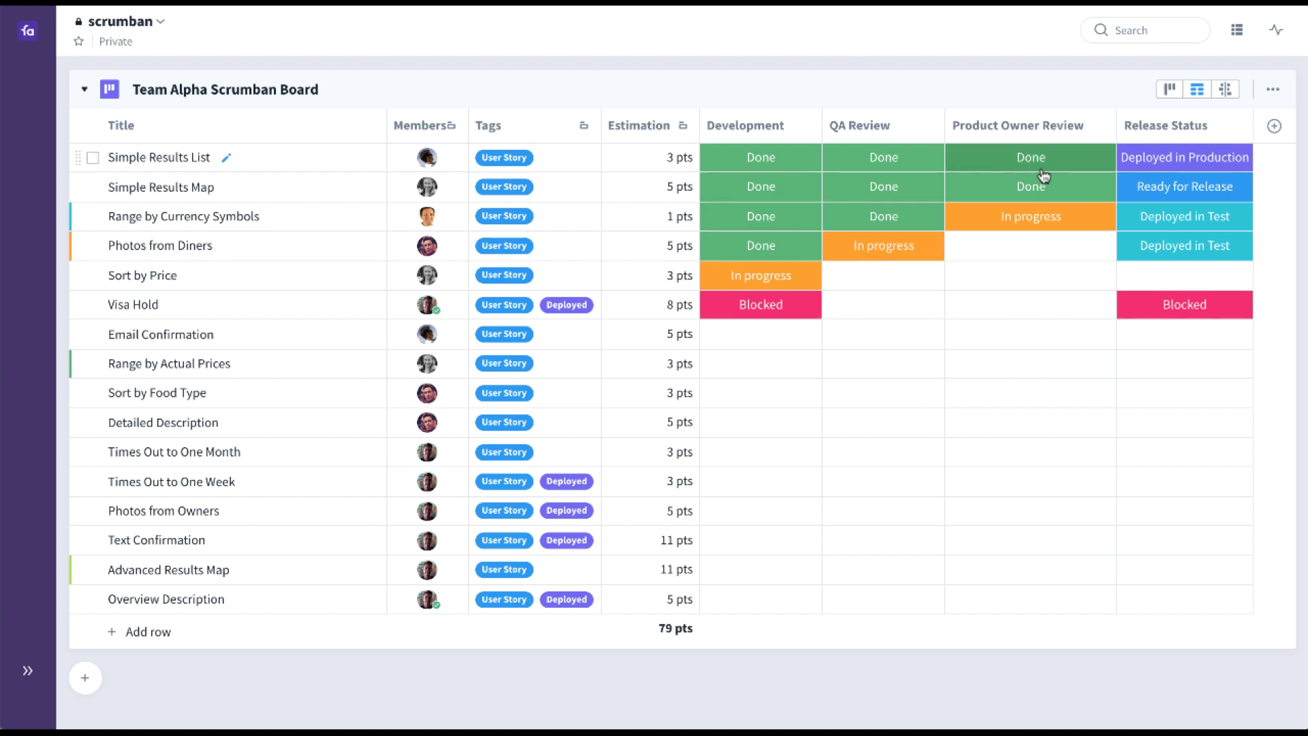
{"action": "left_click", "coordinate": [1017, 252]}
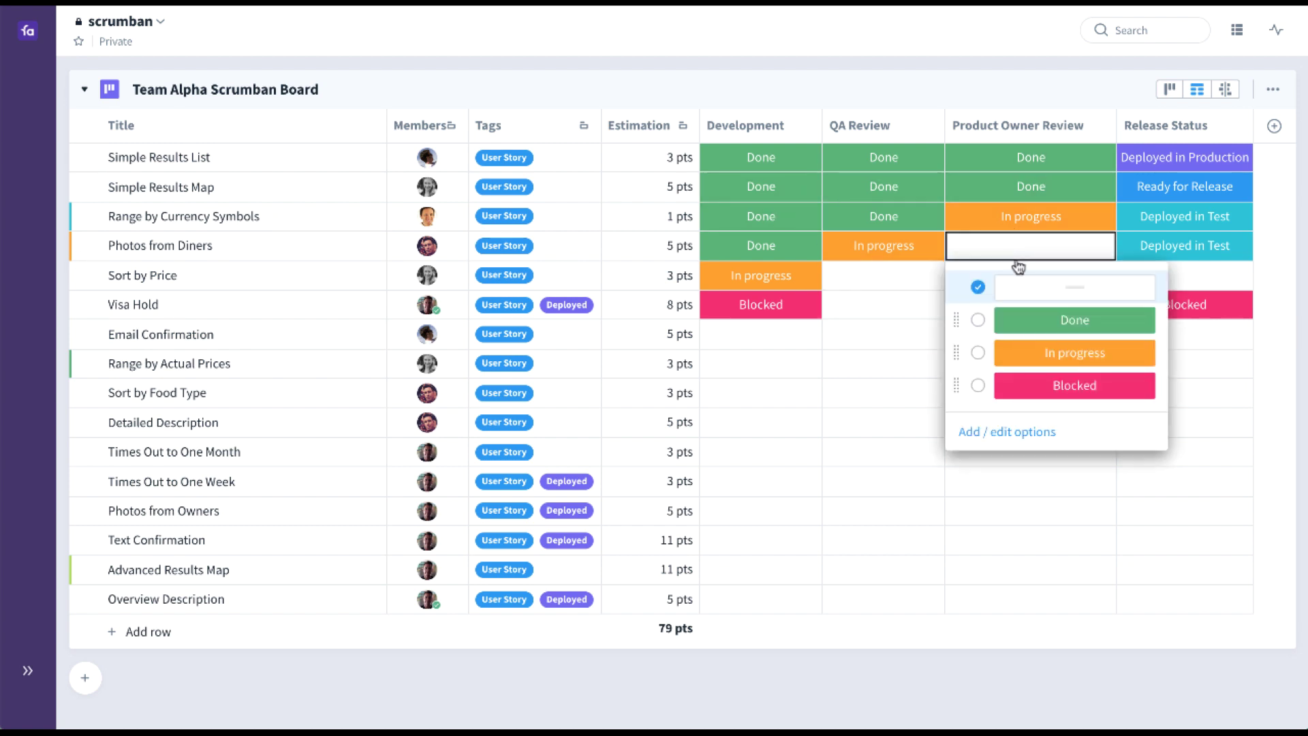
{"action": "left_click", "coordinate": [991, 352]}
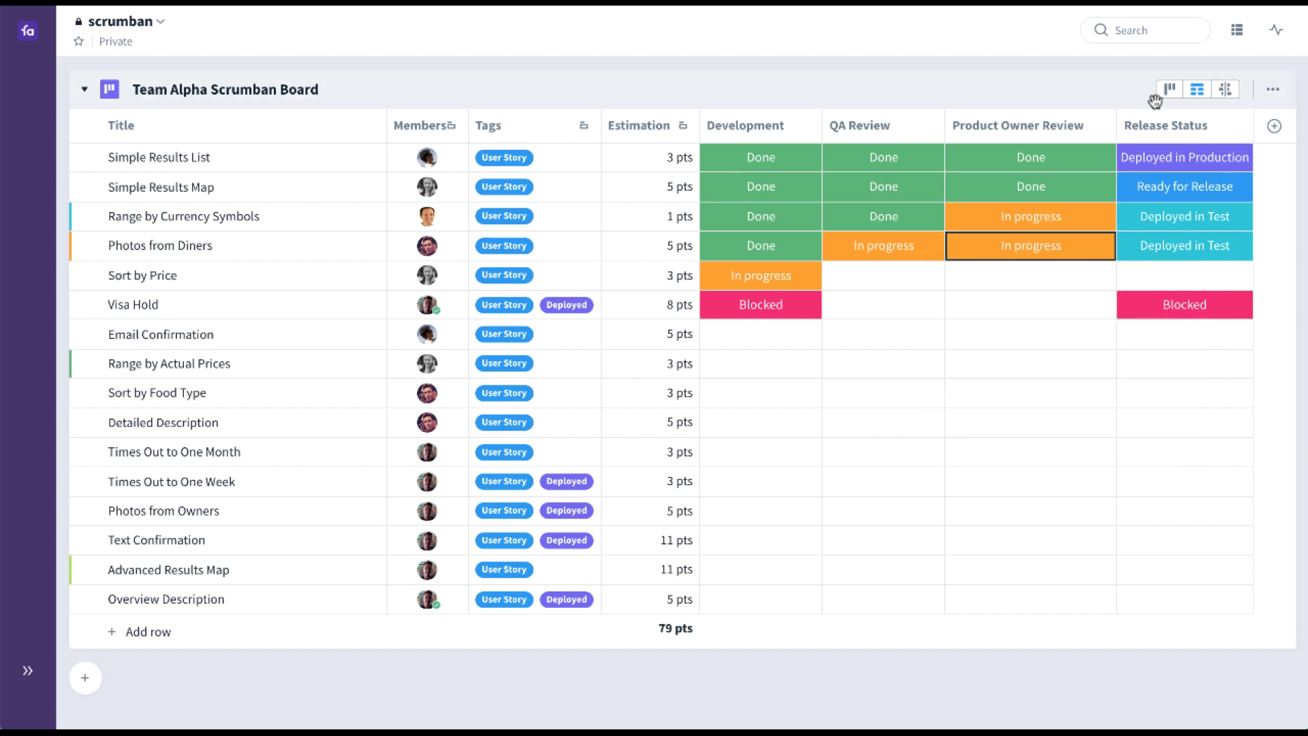
{"action": "left_click", "coordinate": [1226, 89]}
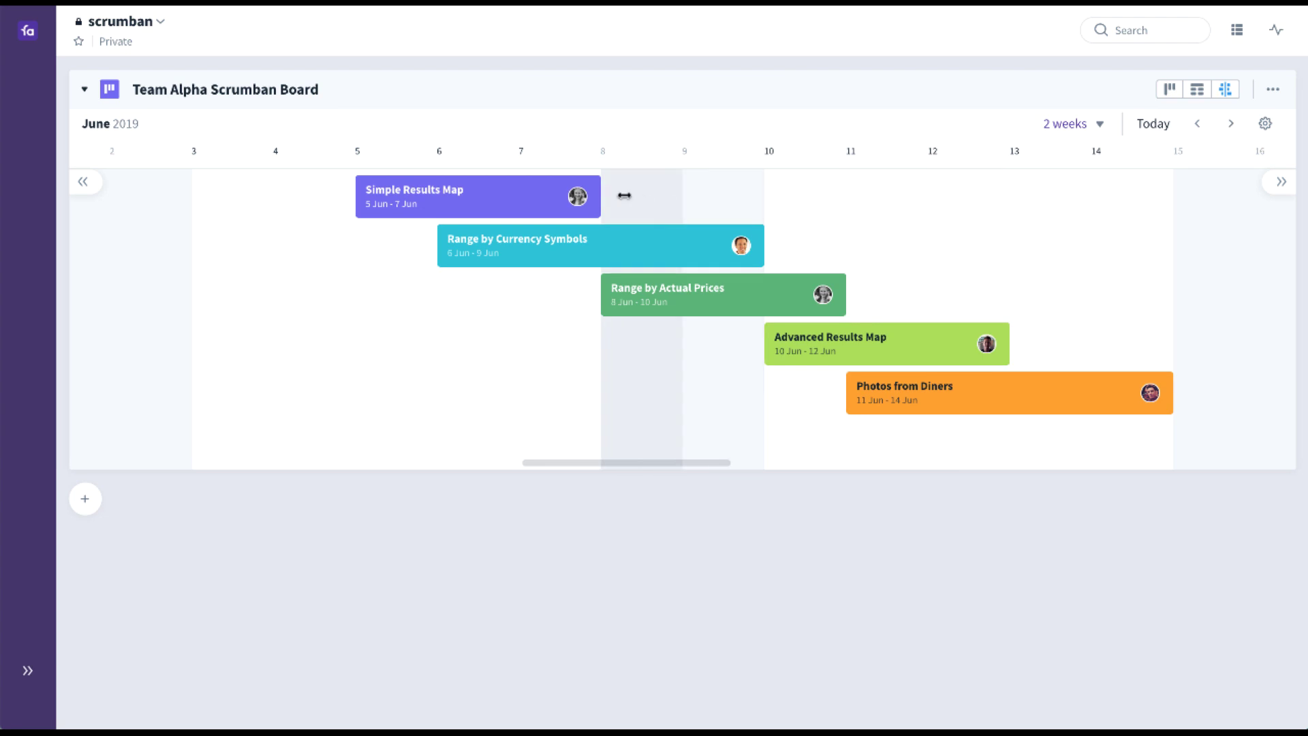
Step: Shift Simple Results Map a day earlier to 4–6 Jun and start Range by Currency Symbols on 7 Jun
{"action": "mouse_move", "coordinate": [506, 200]}
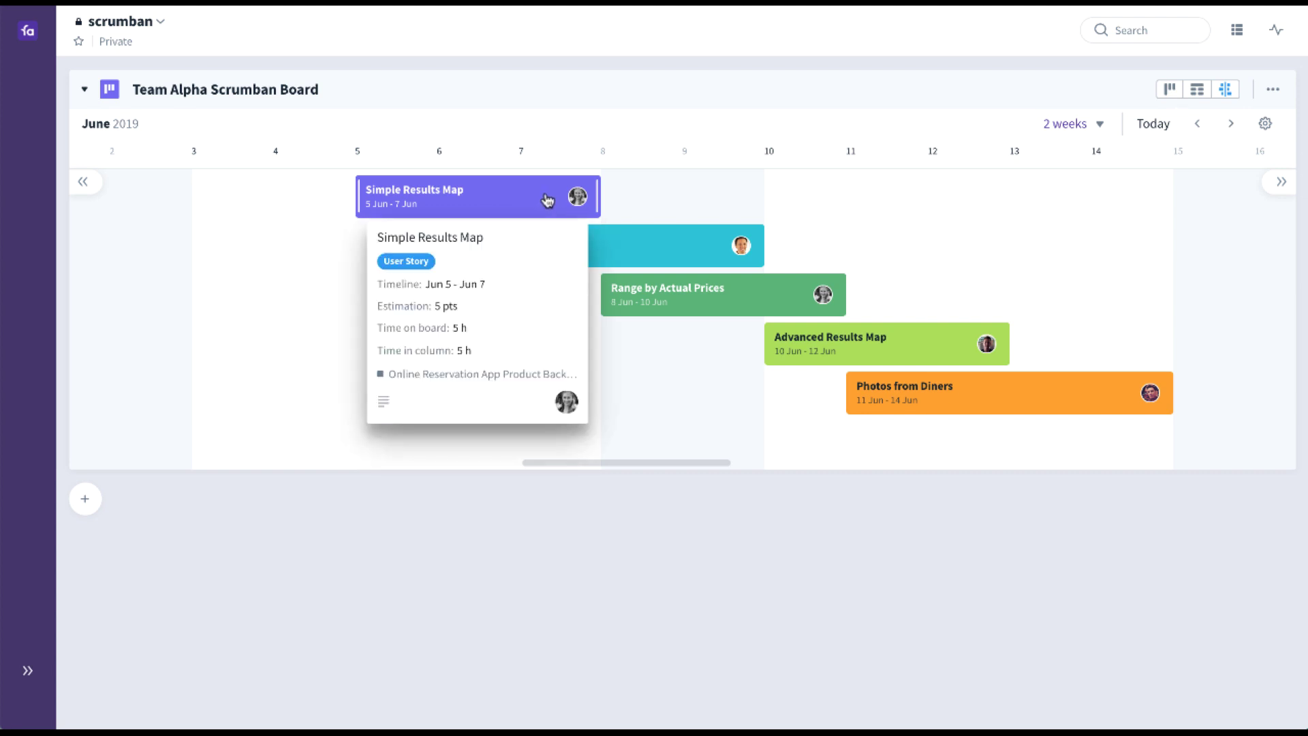
{"action": "left_click_drag", "start_coordinate": [547, 200], "coordinate": [625, 258]}
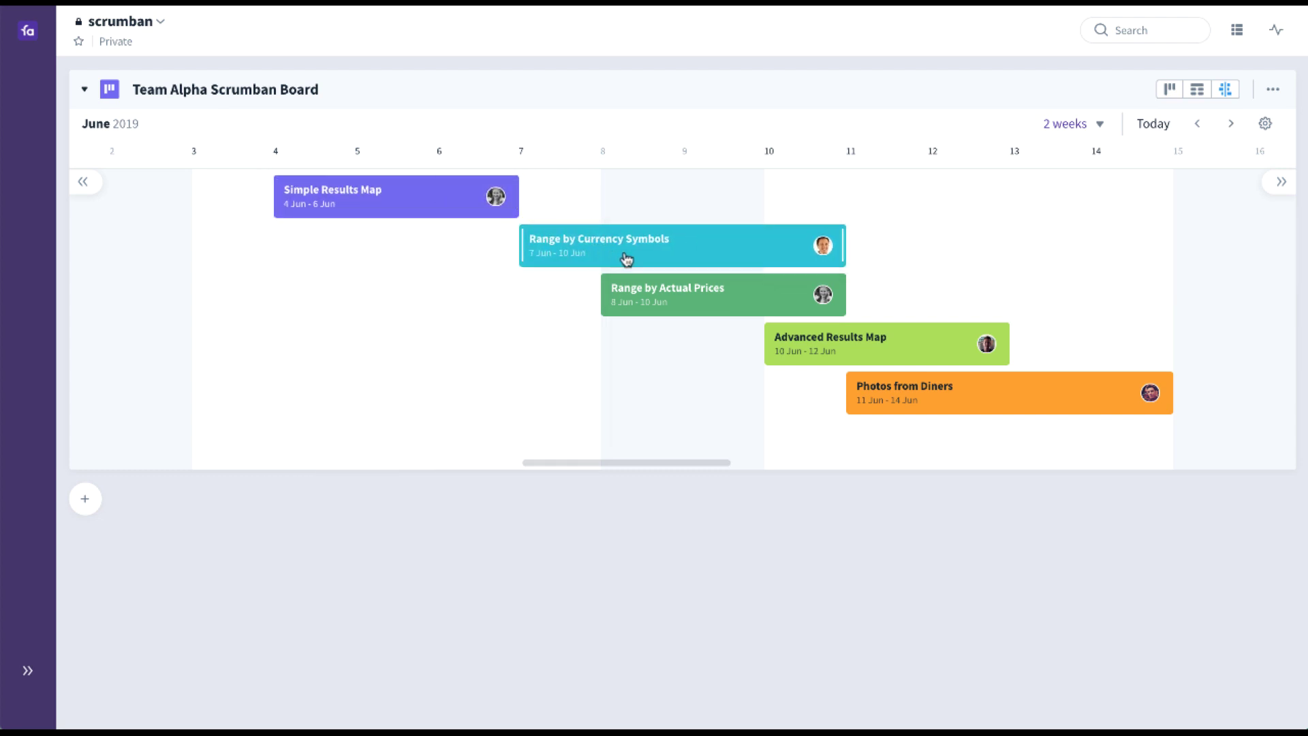
{"action": "left_click_drag", "start_coordinate": [844, 245], "coordinate": [791, 268]}
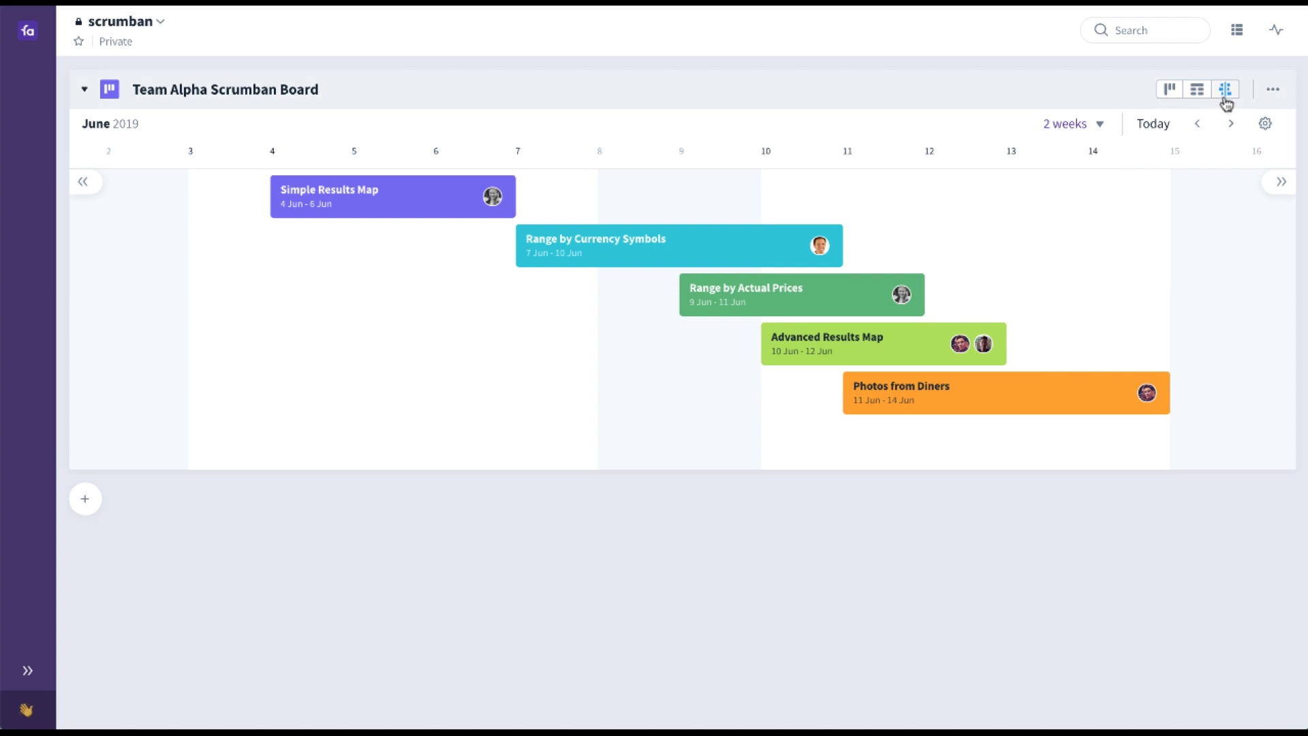
Step: Return the Team Alpha Scrumban Board from the timeline to its kanban columns
{"action": "left_click", "coordinate": [1170, 89]}
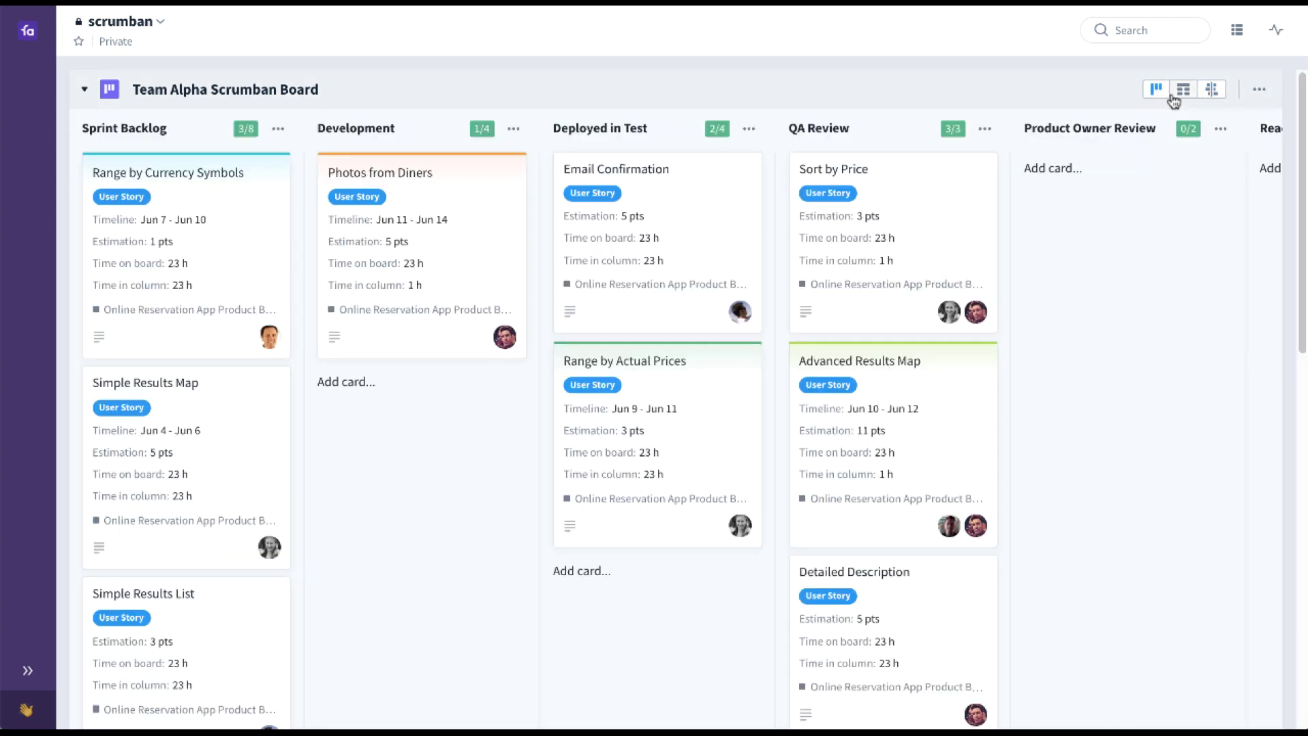